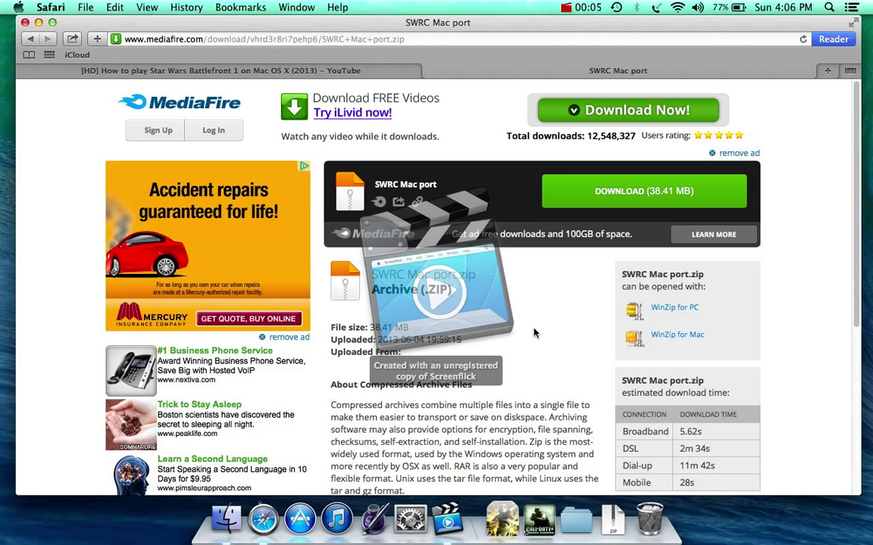
- Check the Mac's OS X version and build number, then close the system details window
click(17, 7)
click(22, 24)
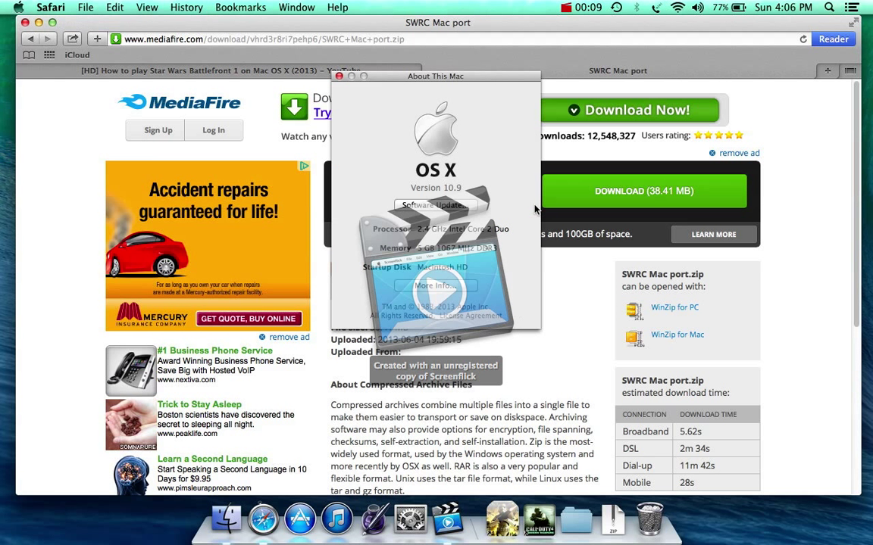
click(462, 189)
key(F11)
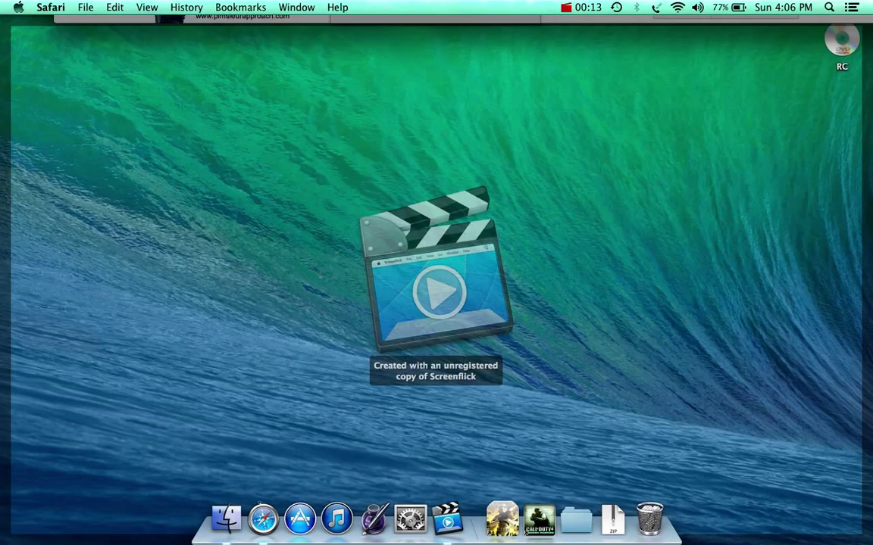
key(F11)
click(303, 66)
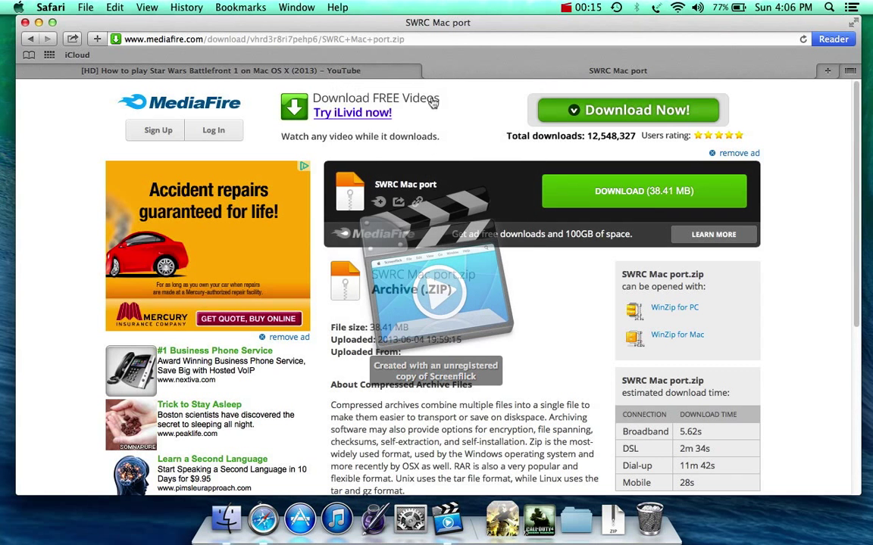
drag(408, 24, 408, 24)
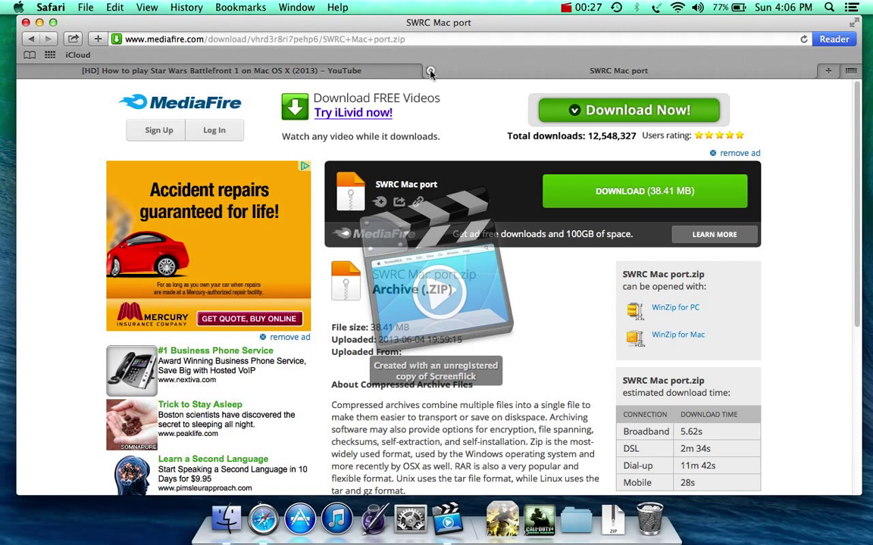
- Close the SWRC Mac port tab and review the YouTube video's description links
click(430, 72)
scroll(303, 265, up, 3)
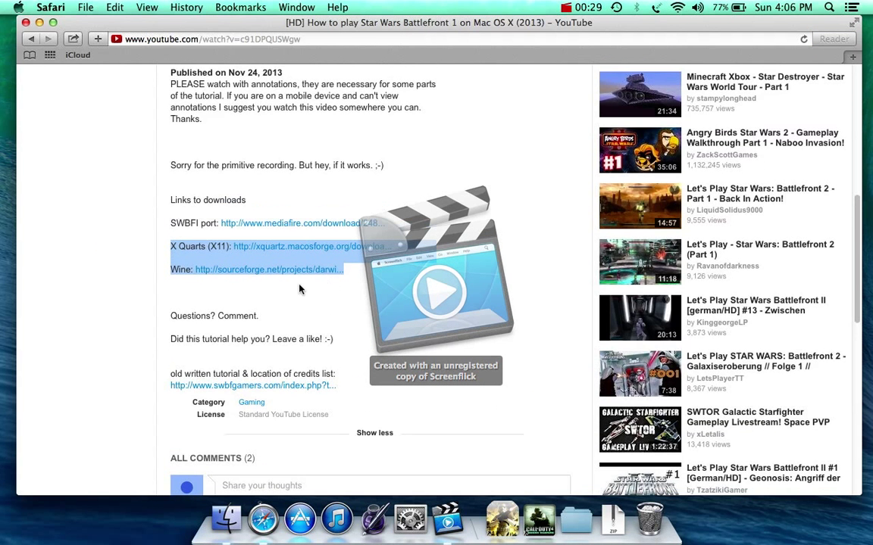
scroll(269, 255, down, 5)
click(258, 179)
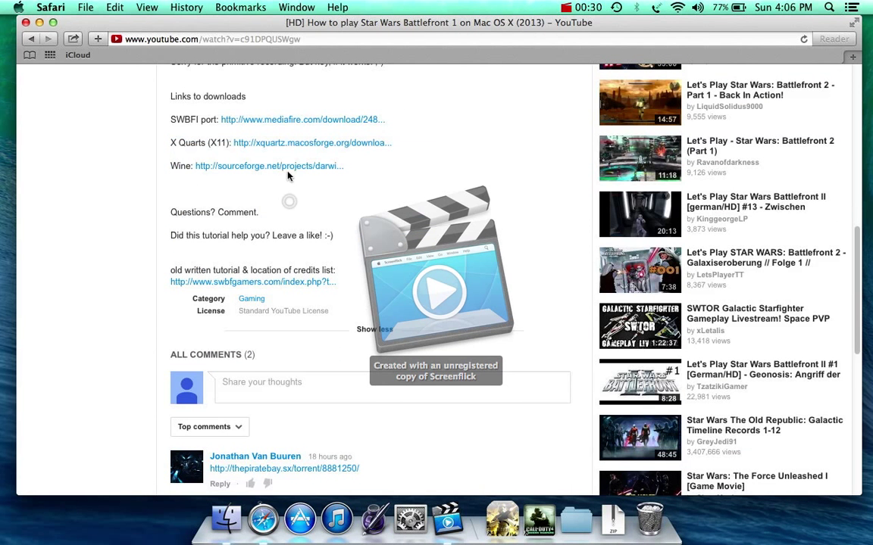
triple_click(164, 141)
click(161, 140)
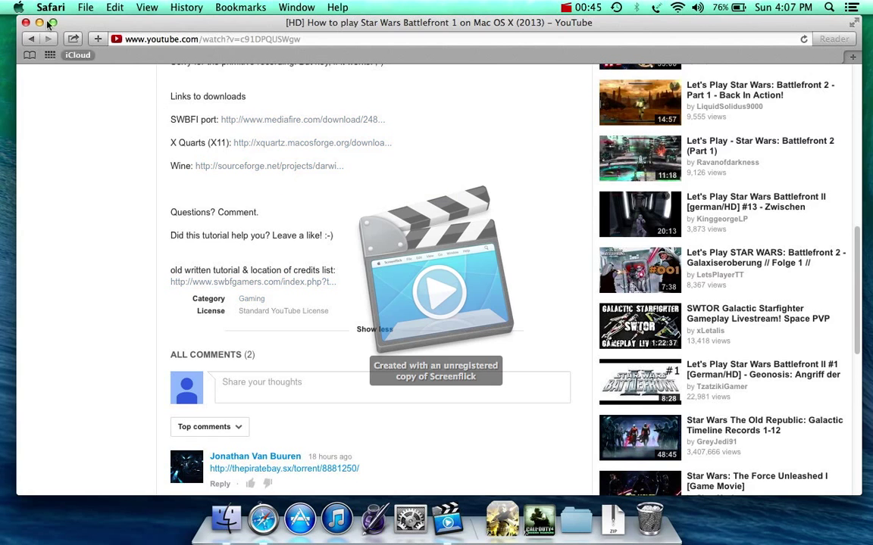
- Hide Safari and open the RC game disc in Finder
key(super+h)
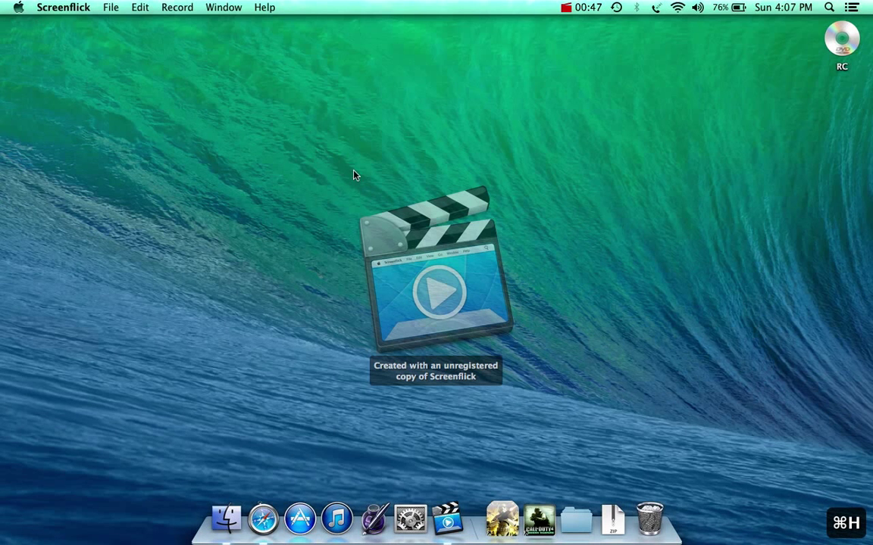
click(510, 269)
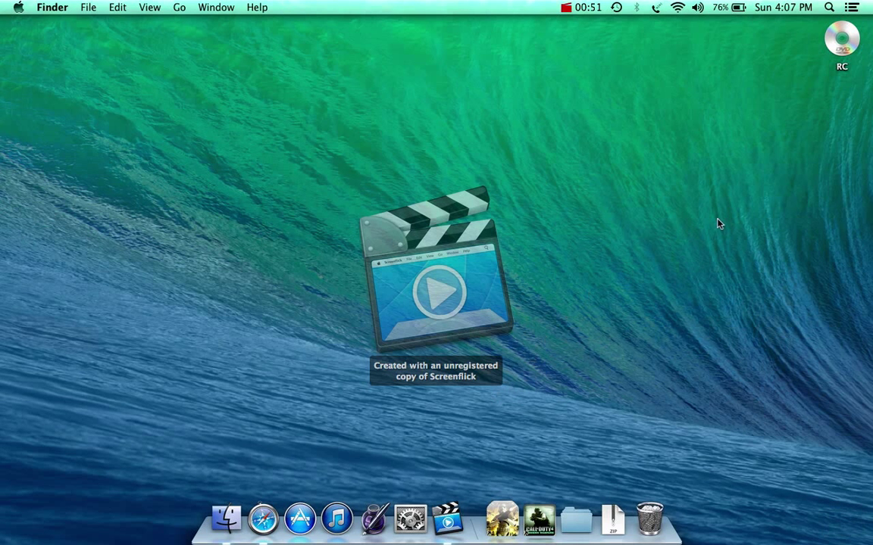
double_click(836, 42)
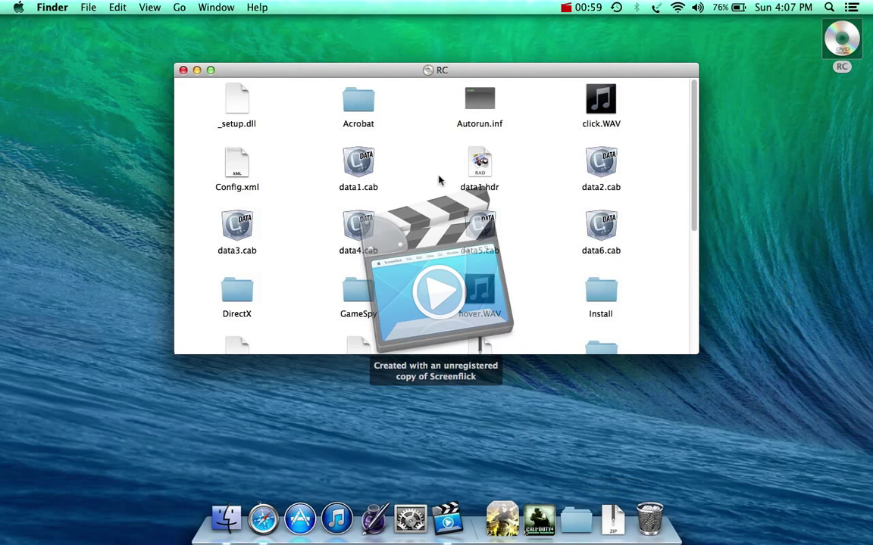
- Move the Star Wars item from SWRC Mac port.zip in Downloads onto the desktop
click(612, 519)
click(610, 445)
click(362, 159)
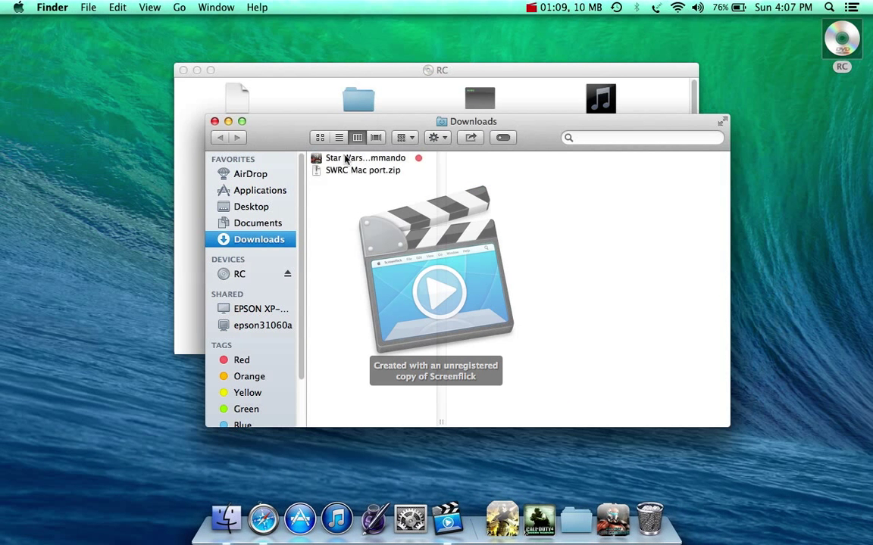
drag(368, 159, 227, 39)
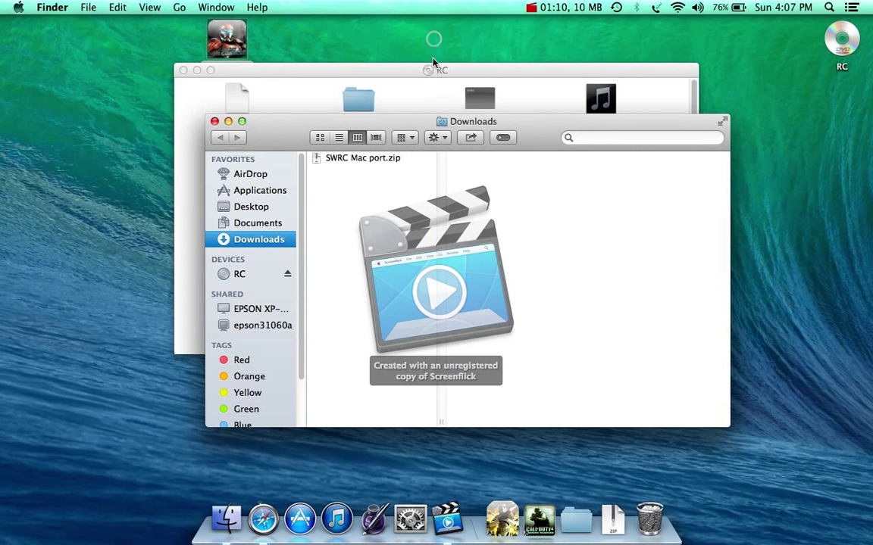
click(214, 121)
drag(277, 70, 276, 90)
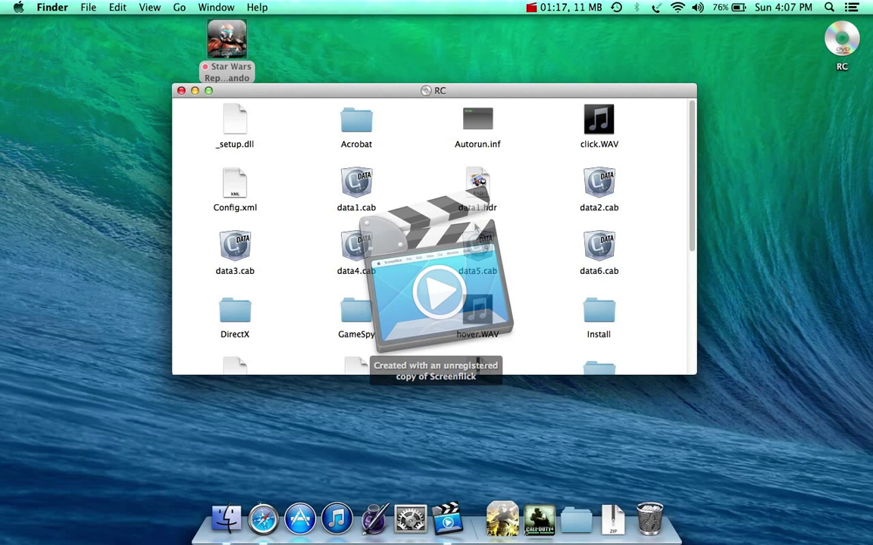
scroll(484, 227, down, 5)
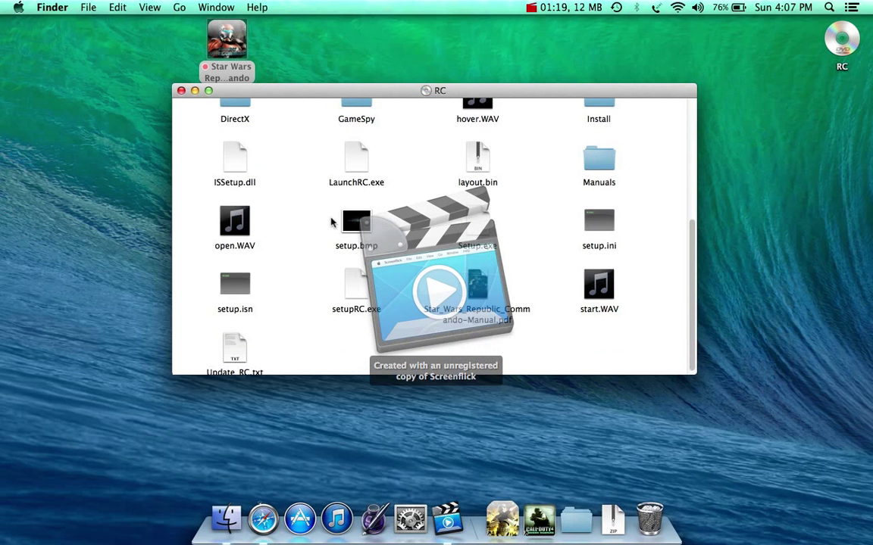
- Run setupRC.exe with Wine, declining automatic update checks, and inspect the run-in paths
double_click(353, 288)
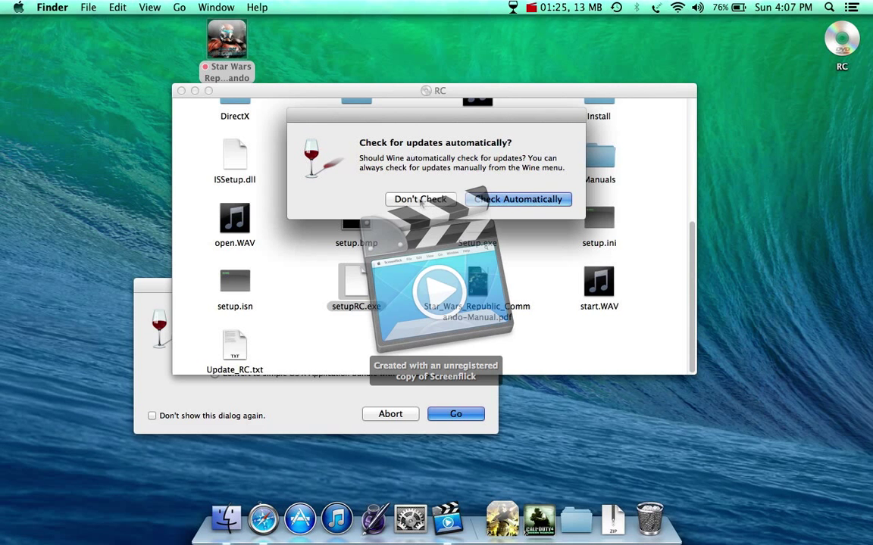
click(420, 198)
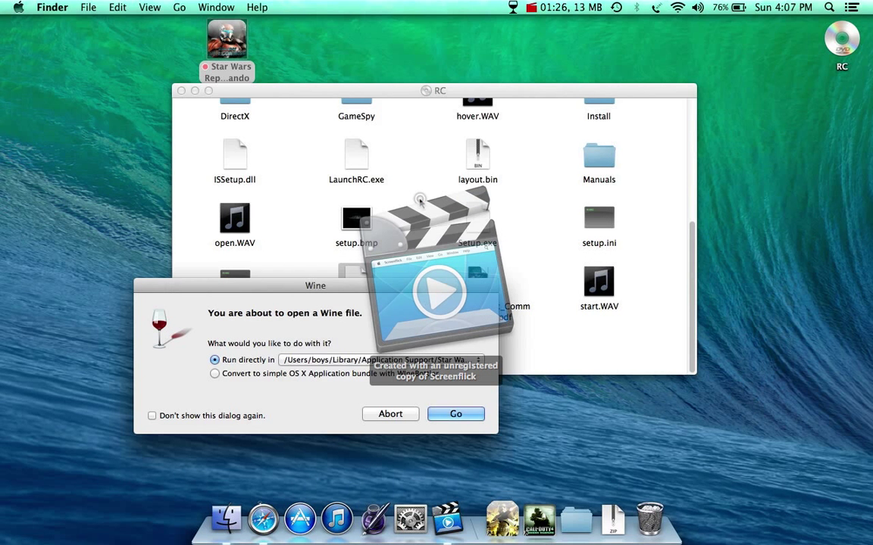
click(378, 361)
click(378, 361)
drag(366, 336, 383, 297)
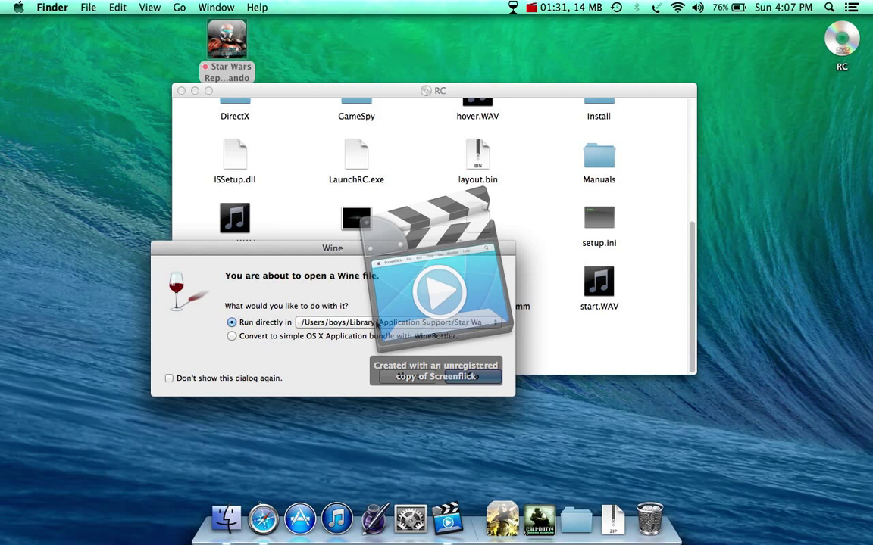
click(377, 322)
click(364, 322)
- Change the Wine prefix to Wine (Working copy) and dismiss the pending launch dialog
click(512, 7)
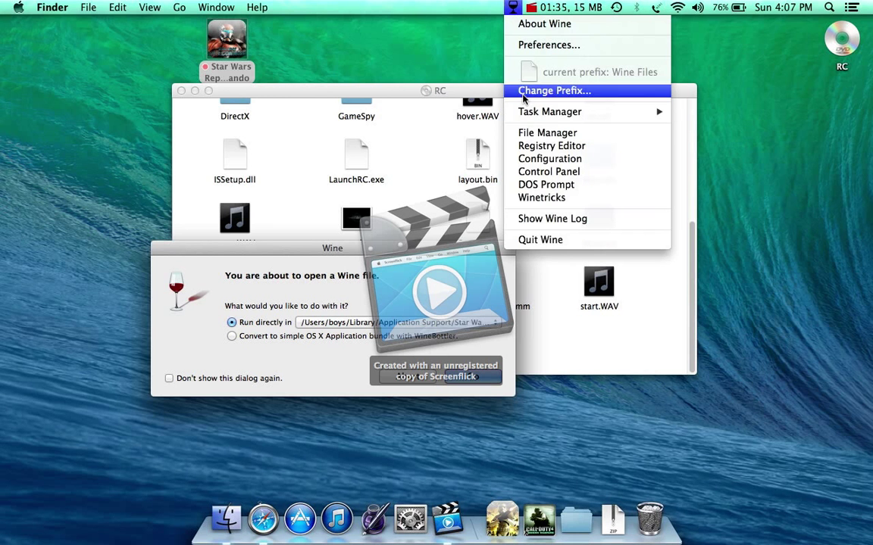
click(523, 94)
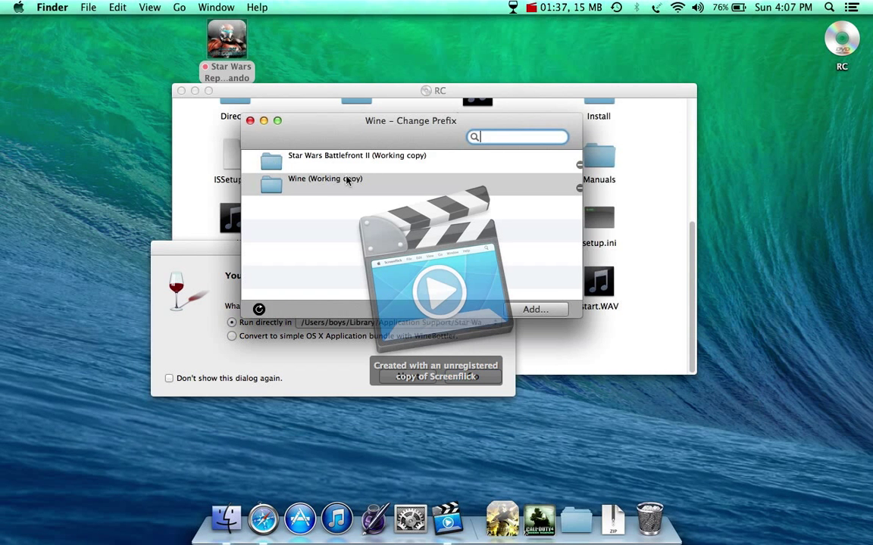
click(346, 179)
click(509, 191)
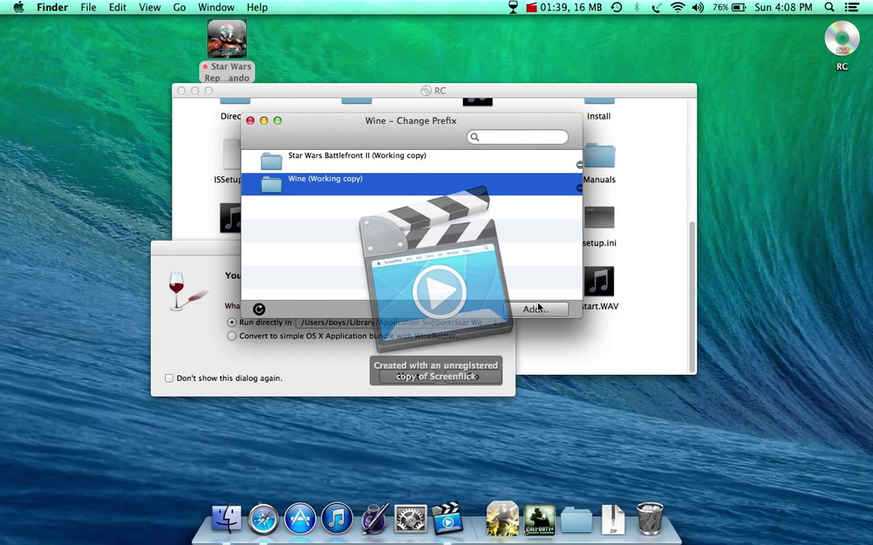
click(250, 121)
click(419, 379)
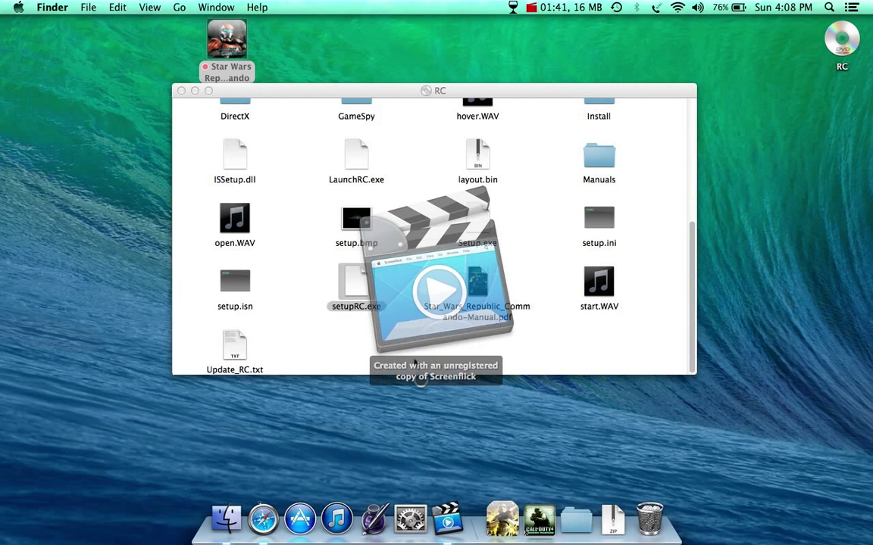
- Relaunch setupRC.exe in the Documents Wine folder and start the installer
double_click(359, 296)
click(367, 323)
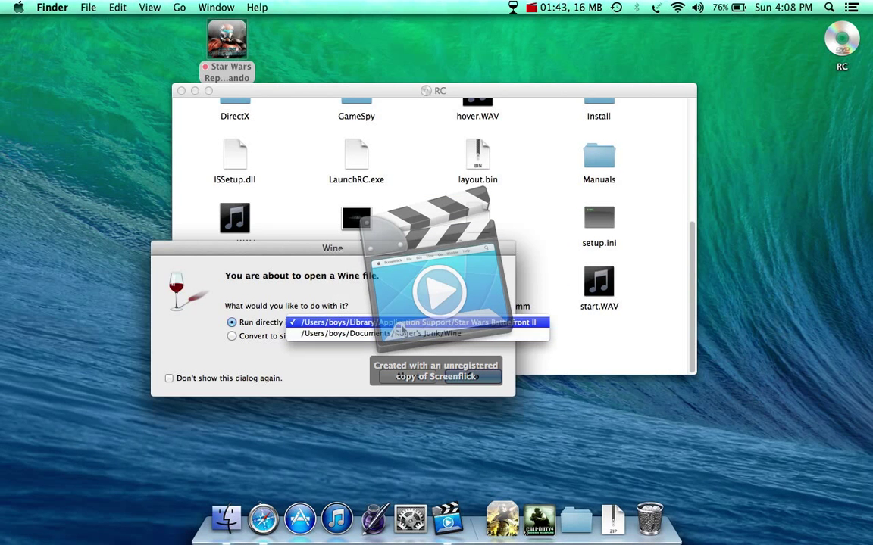
click(403, 338)
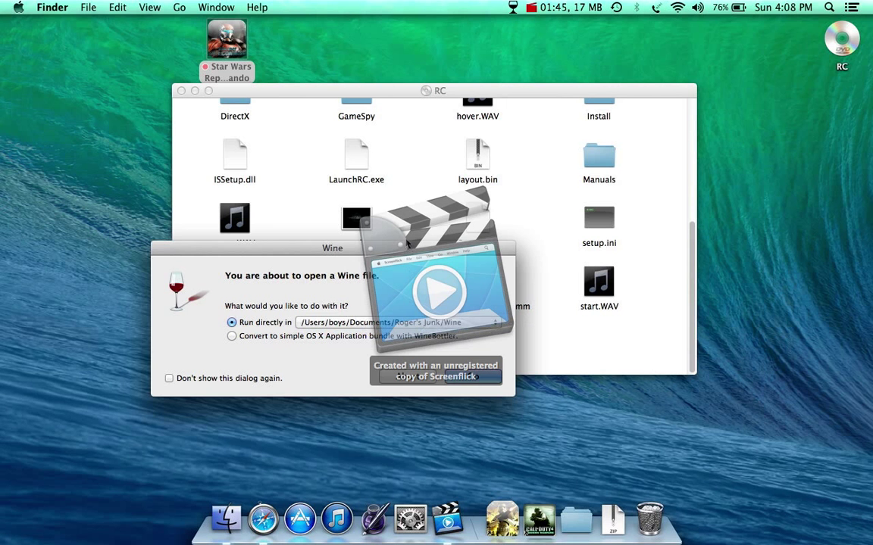
drag(370, 249, 370, 200)
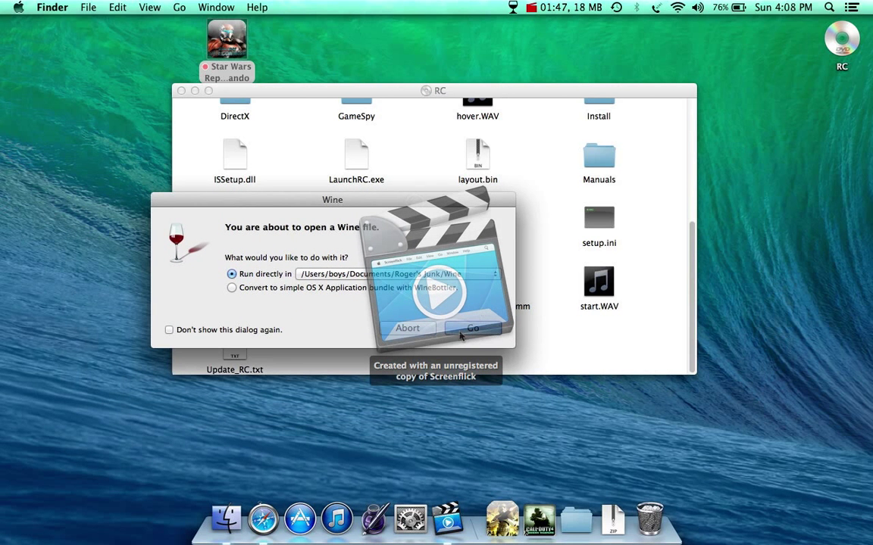
click(459, 331)
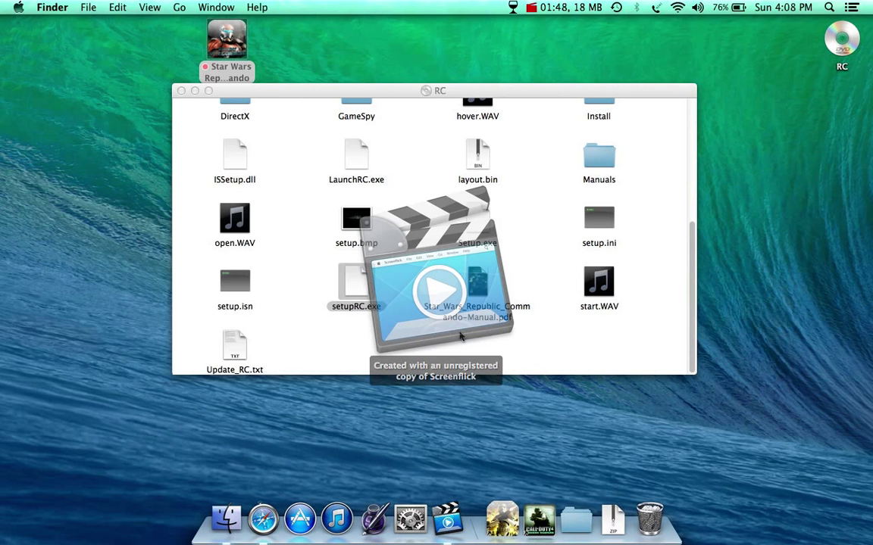
- Close the RC disc window and continue past the installer's welcome page
click(182, 91)
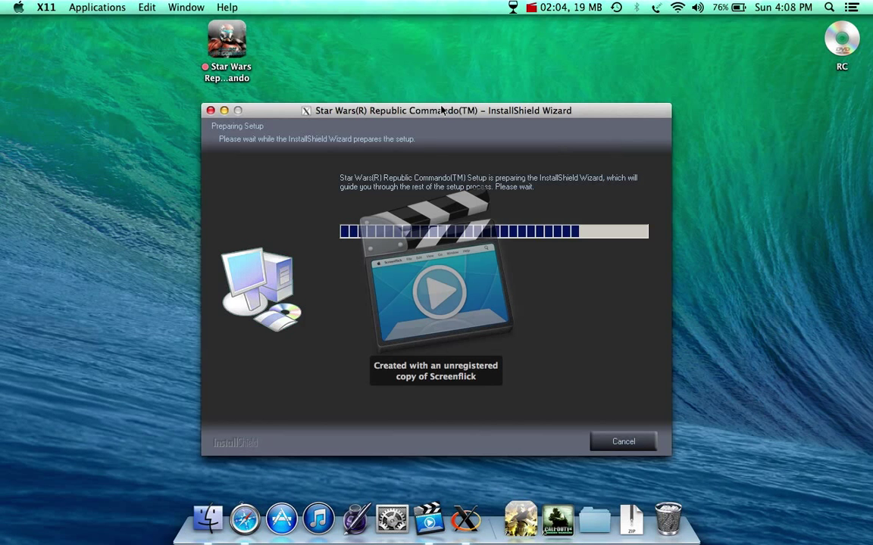
drag(399, 110, 433, 75)
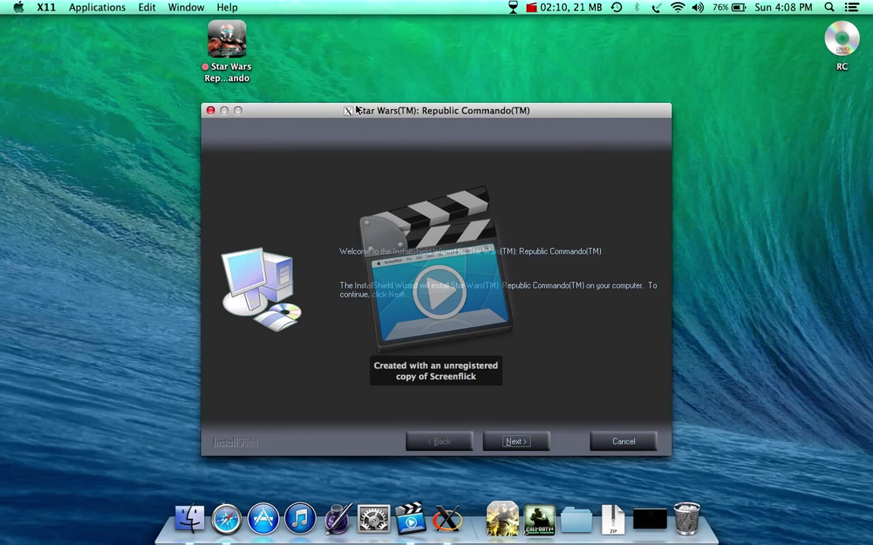
drag(356, 110, 384, 85)
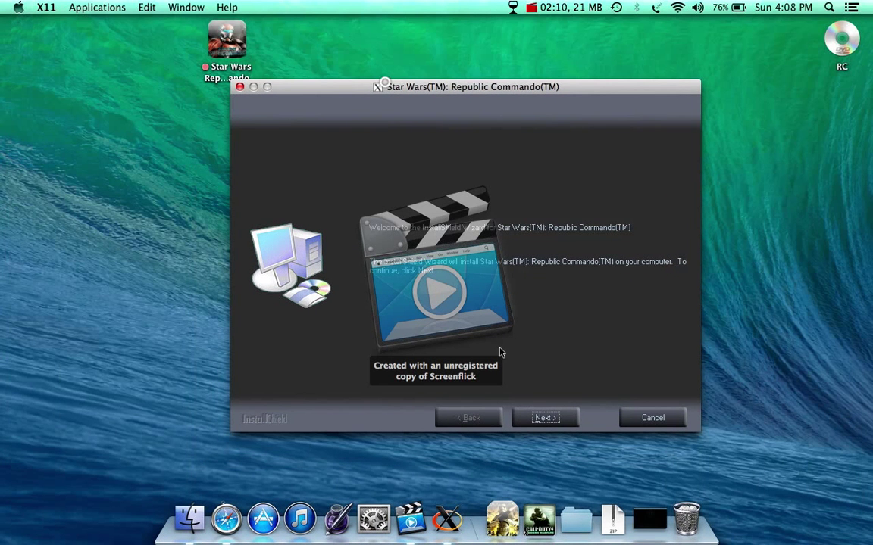
click(541, 416)
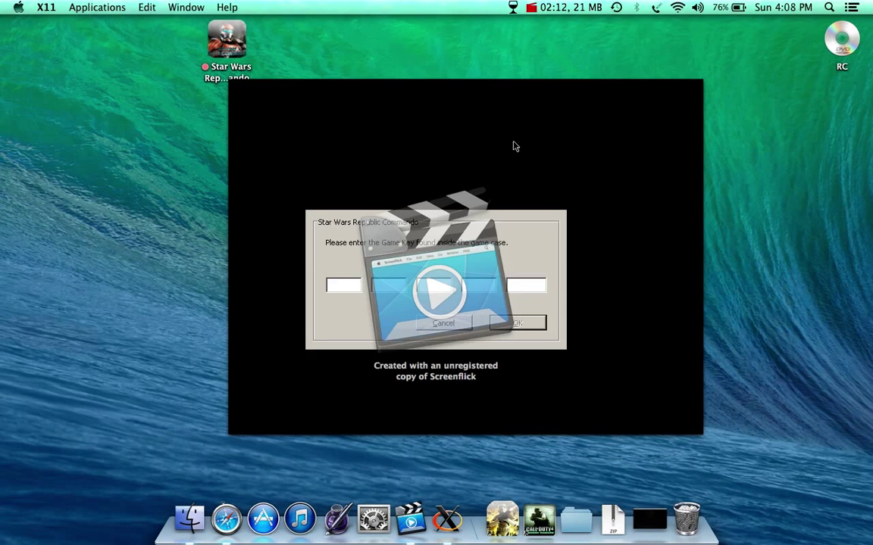
click(587, 6)
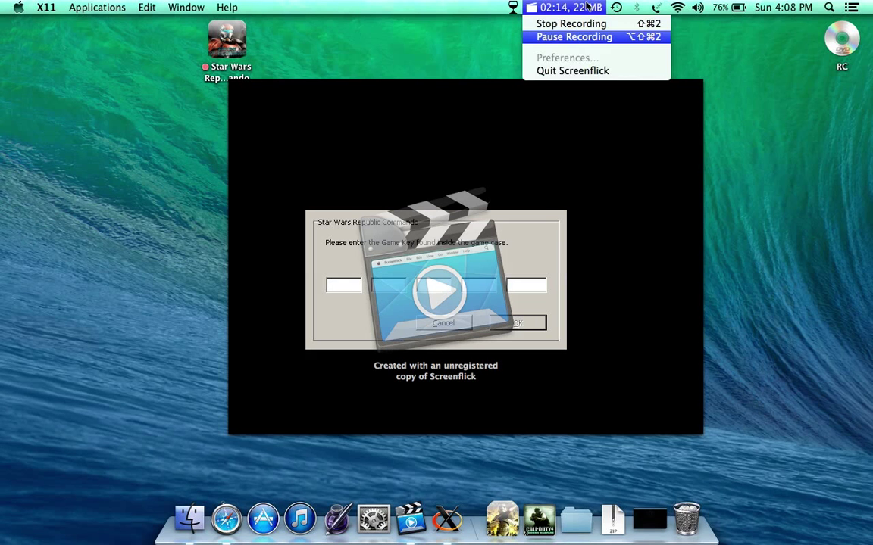
click(565, 36)
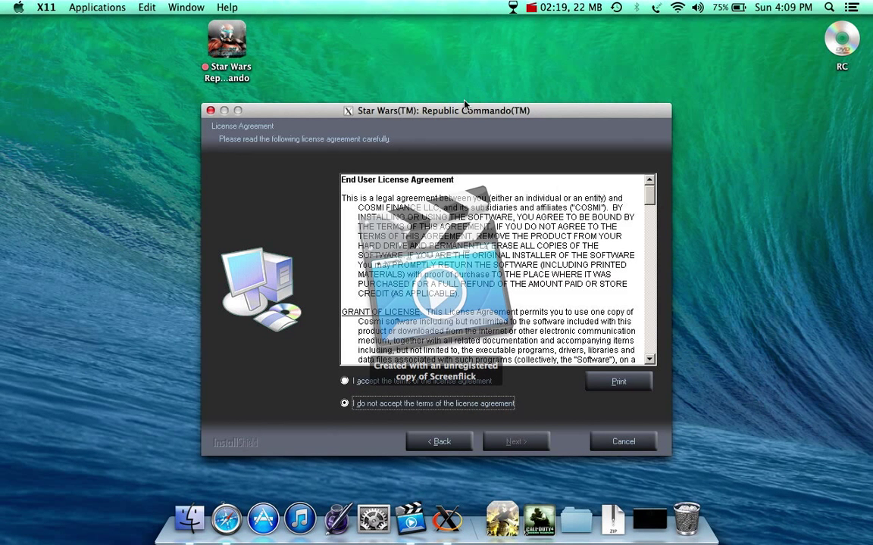
- Accept the license agreement, choose Automatic setup, and decline installing GameSpy
drag(308, 110, 320, 90)
click(357, 360)
click(528, 421)
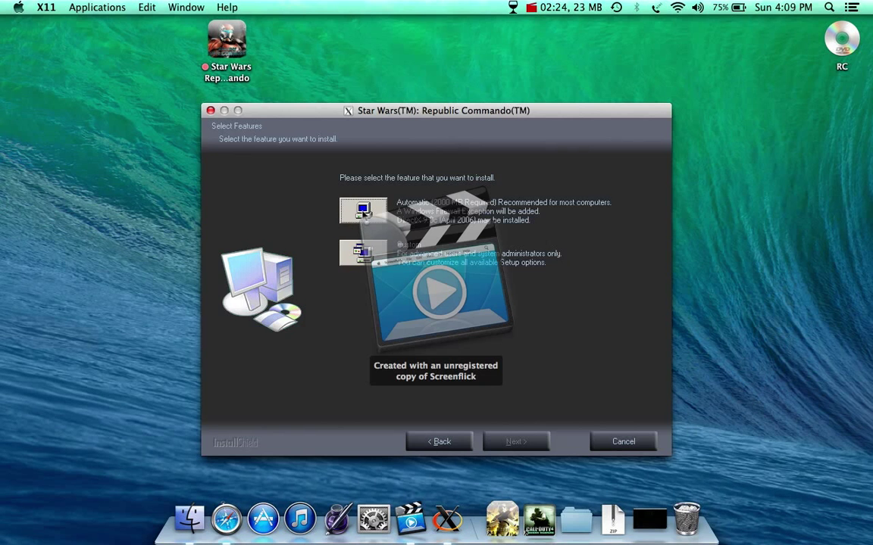
click(363, 210)
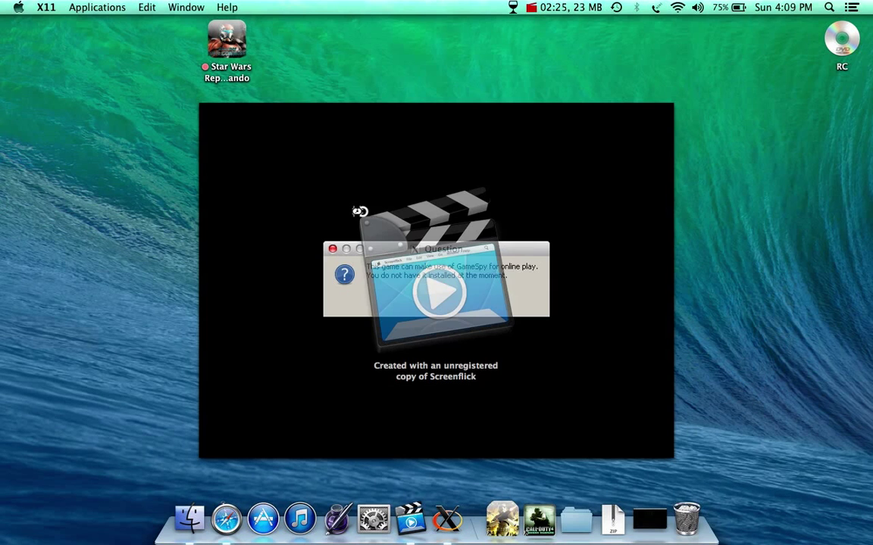
click(453, 303)
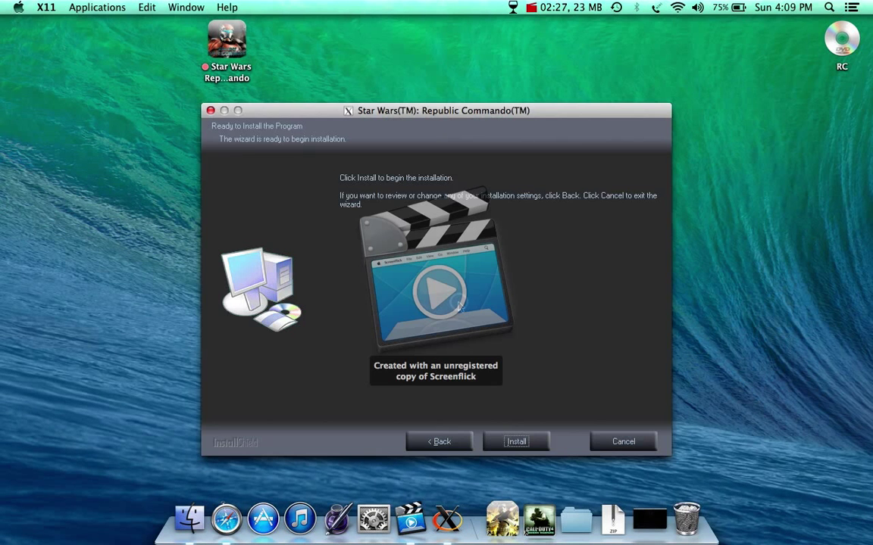
- Start the install, move its progress window to the upper centre, and wait for completion
click(510, 442)
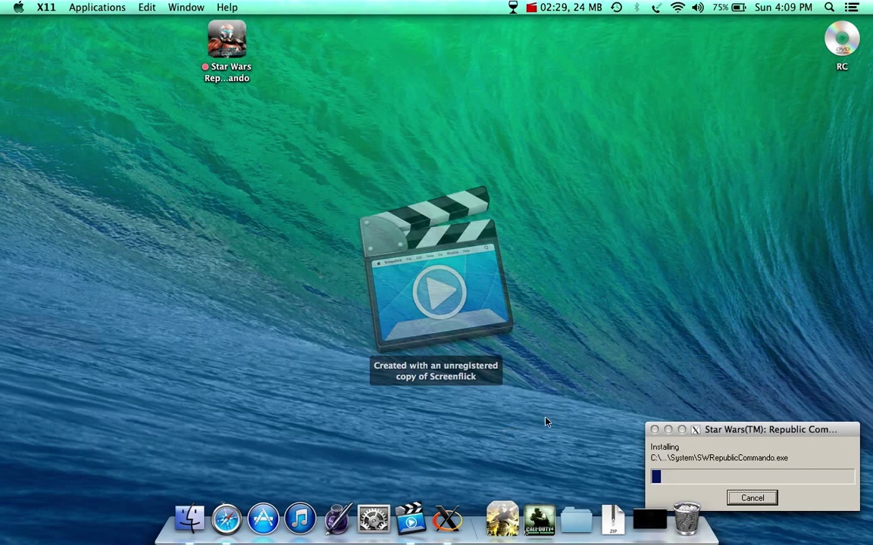
drag(752, 429, 445, 139)
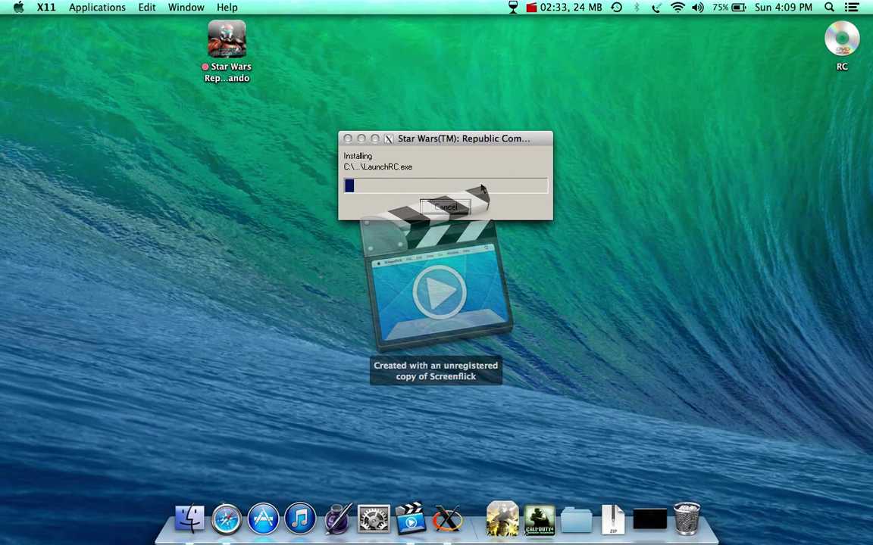
click(533, 7)
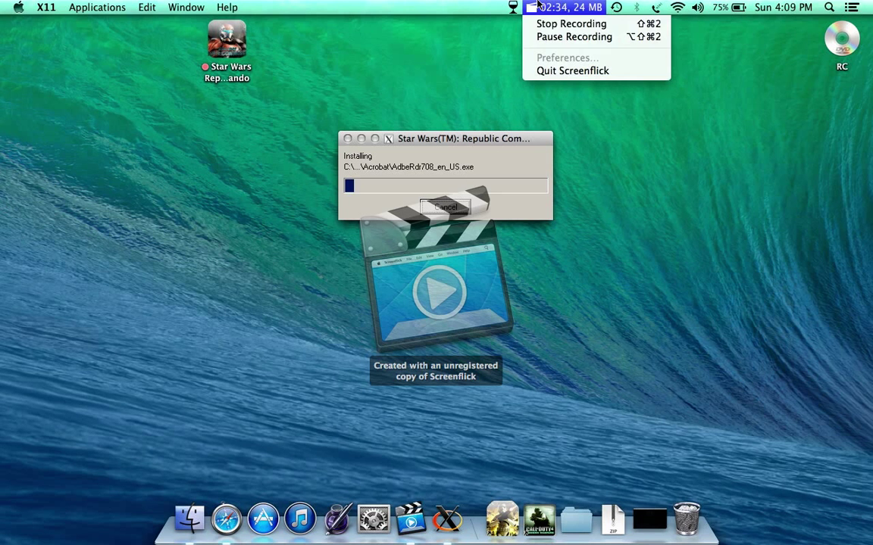
click(622, 179)
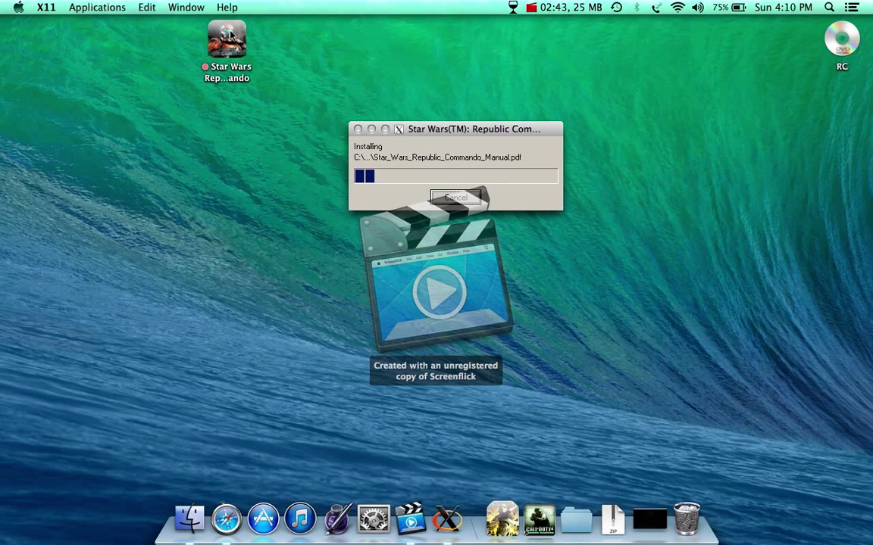
drag(231, 34, 232, 103)
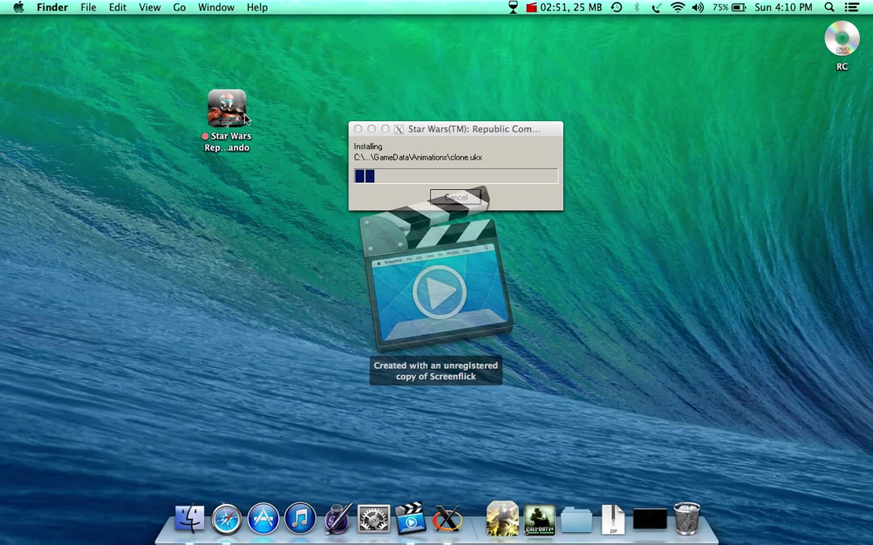
drag(152, 58, 230, 139)
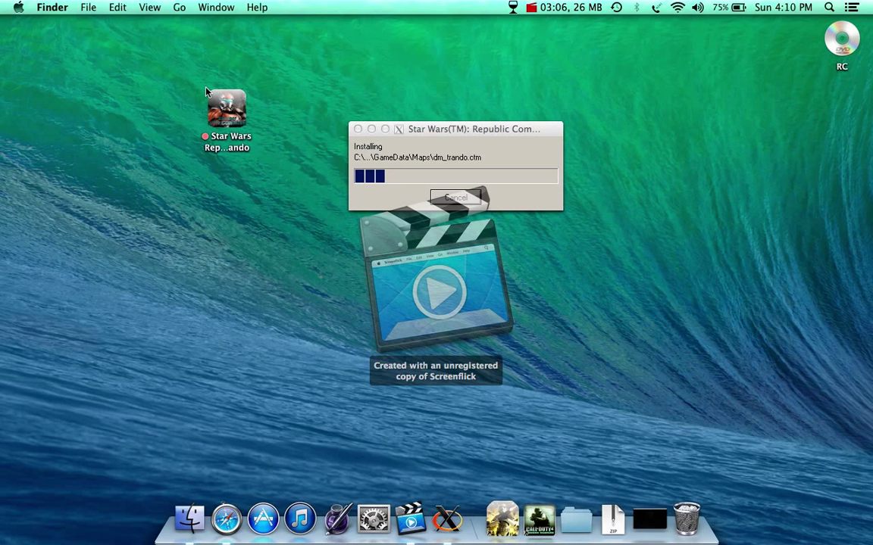
click(502, 520)
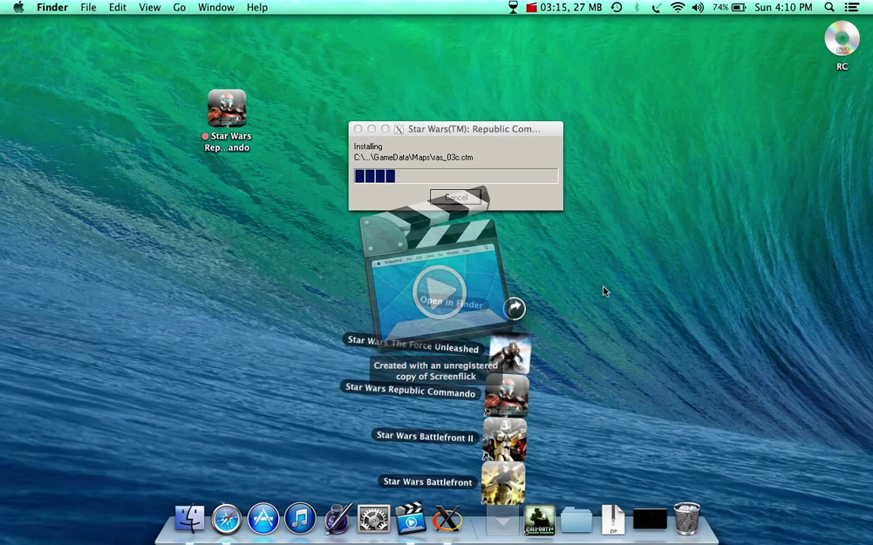
click(455, 127)
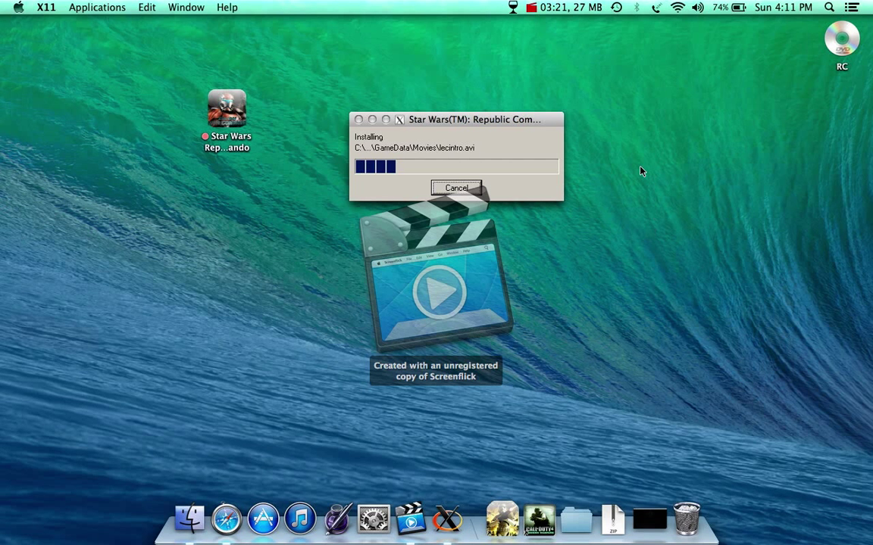
click(577, 7)
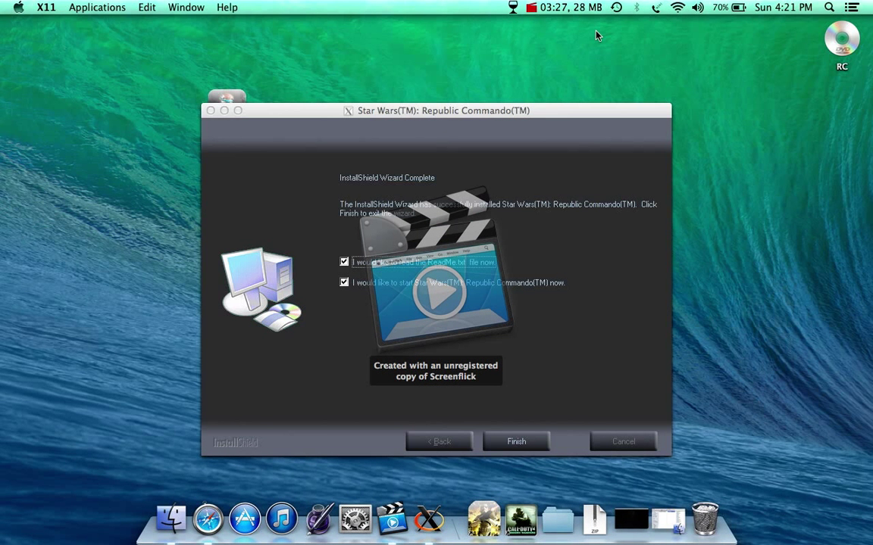
- Untick the ReadMe and launch-game options and finish the installer
drag(553, 115, 562, 113)
click(353, 260)
click(352, 280)
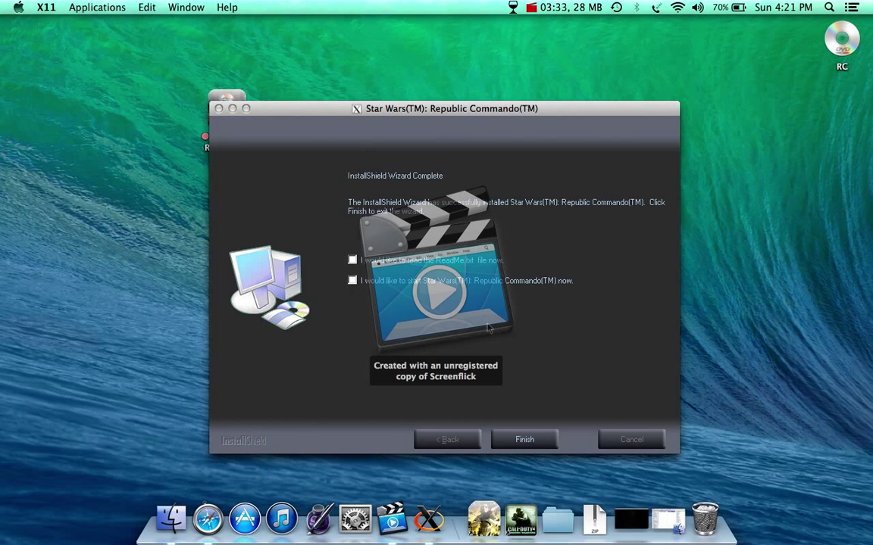
click(533, 439)
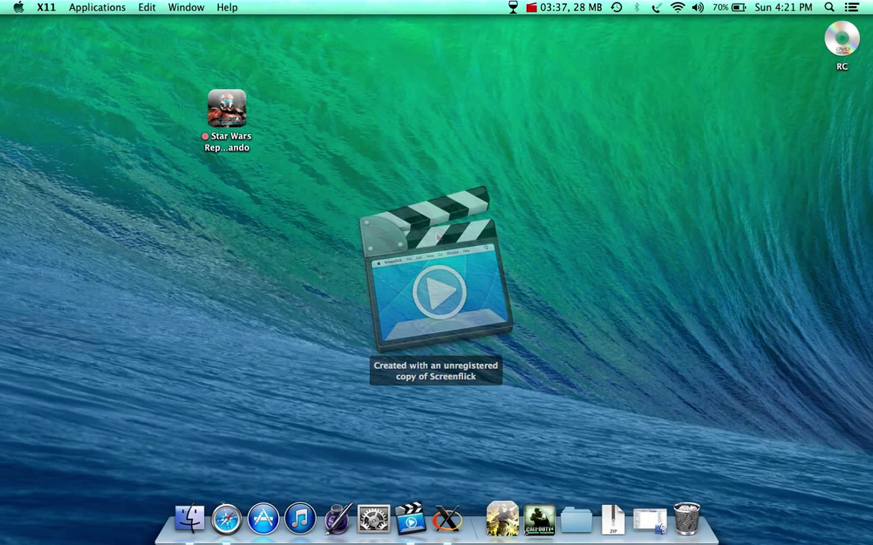
- Quit X11 from its Dock icon and quit Wine from its menu-bar icon
right_click(447, 520)
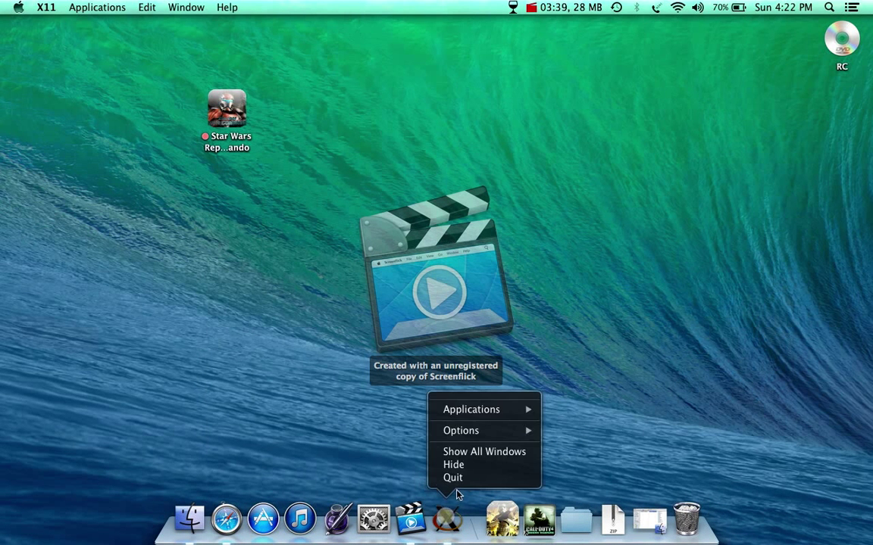
click(457, 479)
click(512, 8)
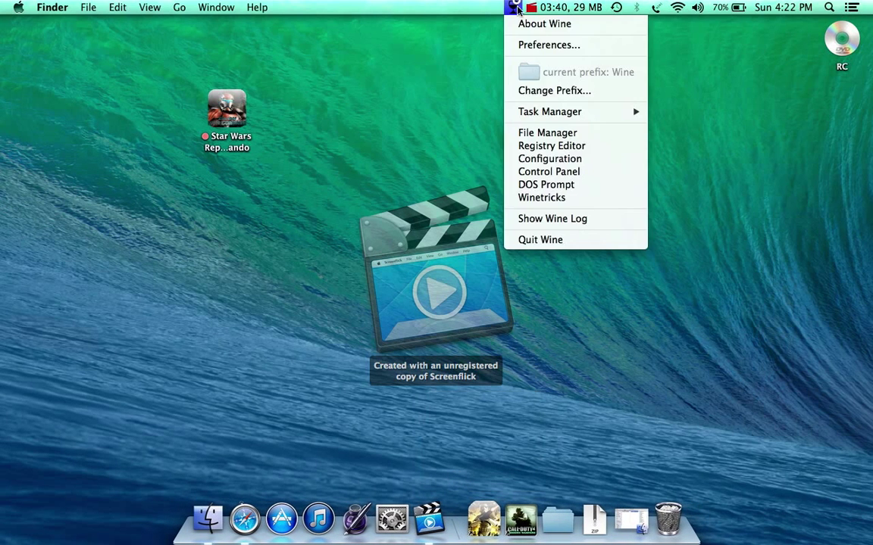
click(550, 239)
click(370, 369)
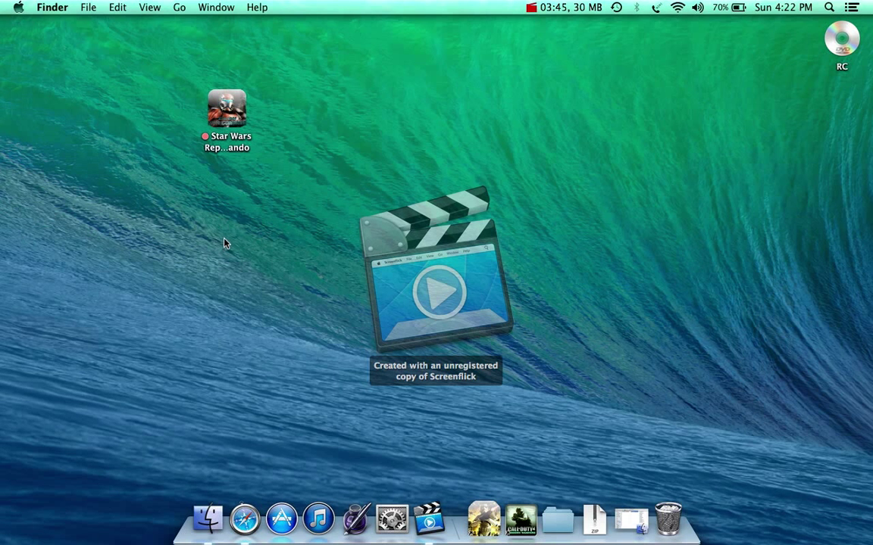
- Open the Wine folder inside Documents in a Finder window
click(178, 7)
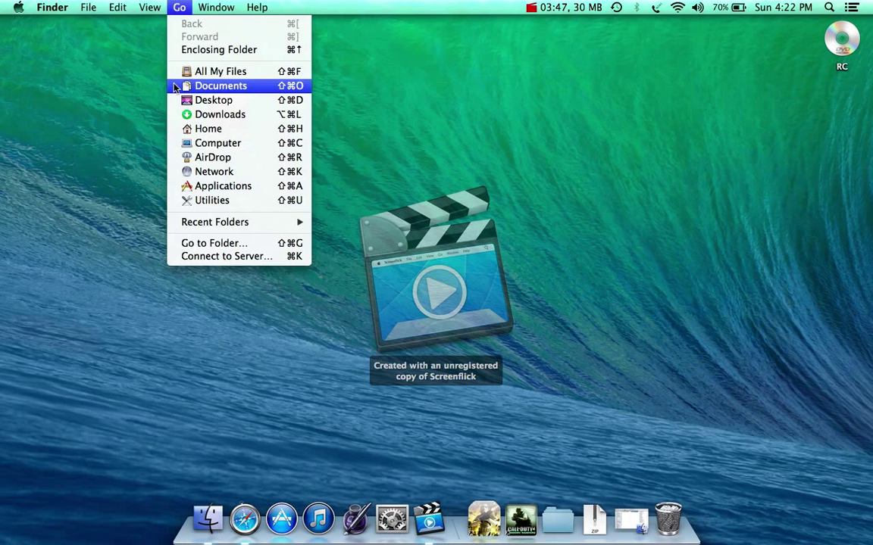
click(230, 132)
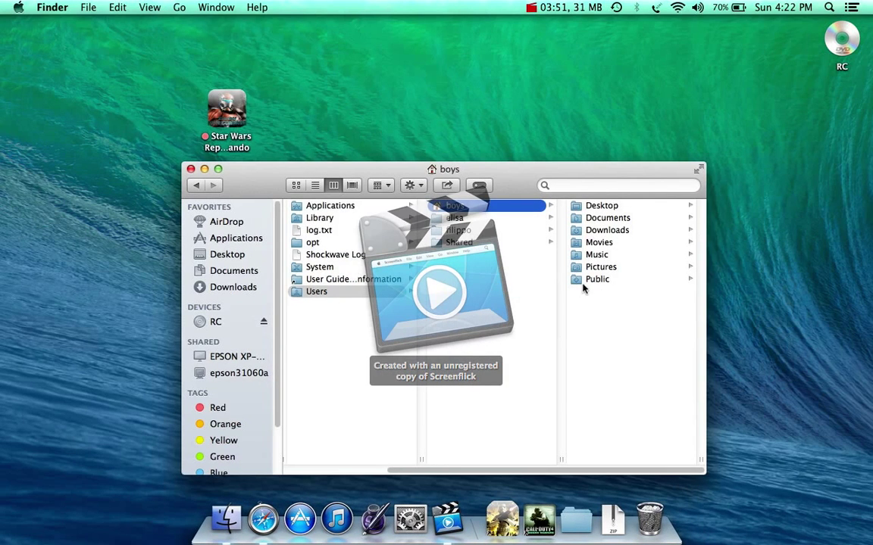
click(191, 170)
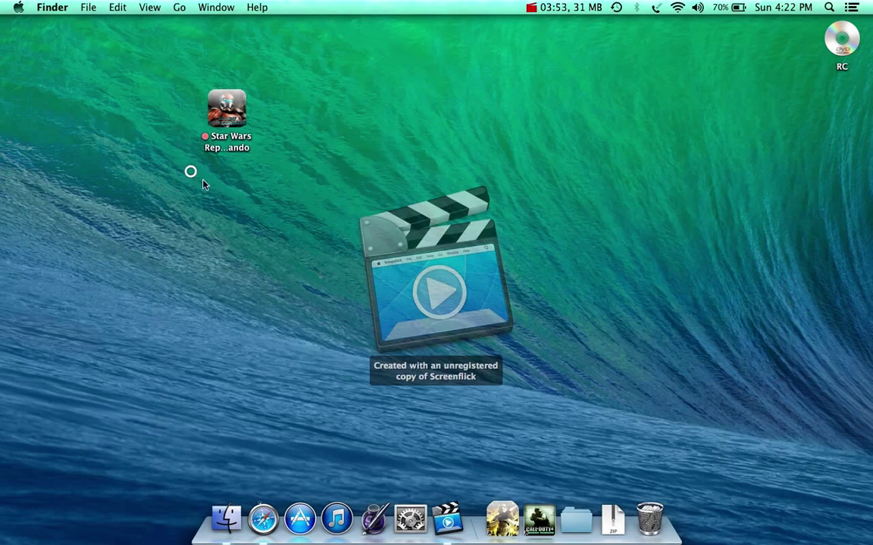
click(577, 520)
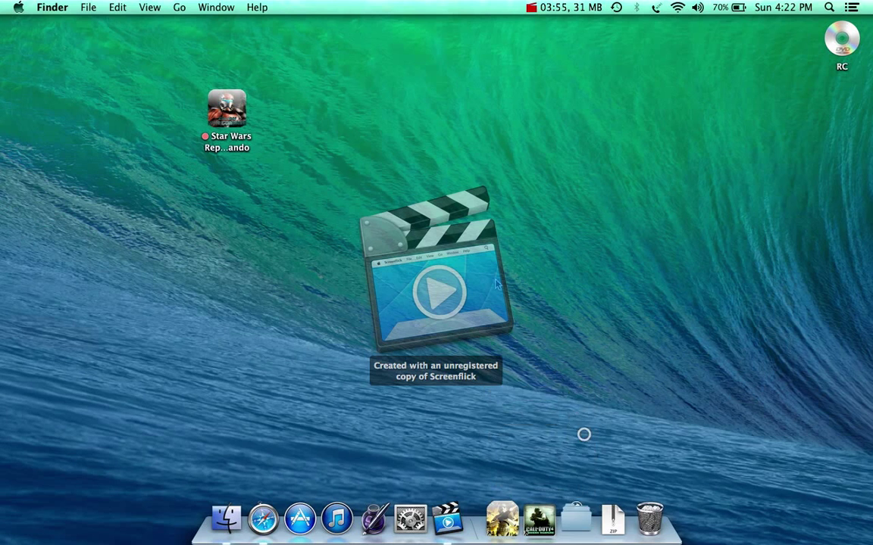
click(583, 448)
click(396, 240)
drag(556, 149, 527, 141)
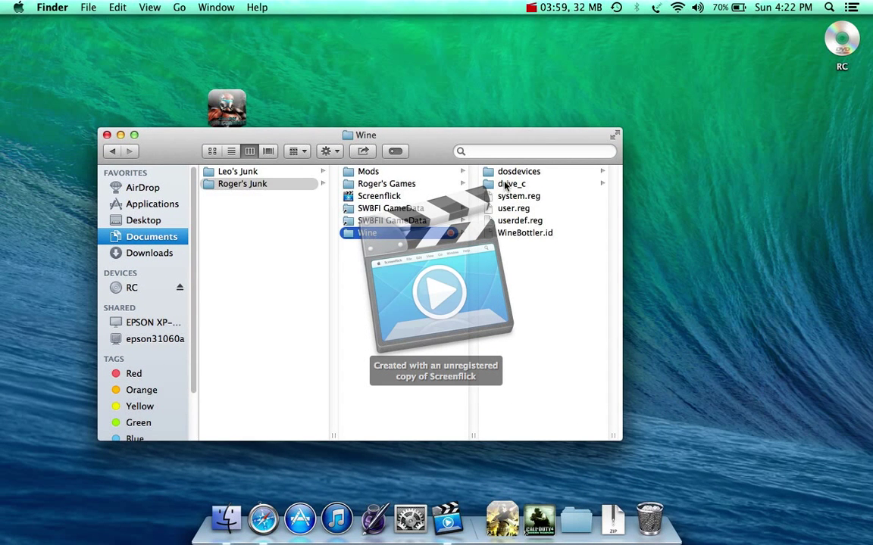
- Drag LucasArts from drive_c's Program Files onto the desktop and close the window
click(489, 183)
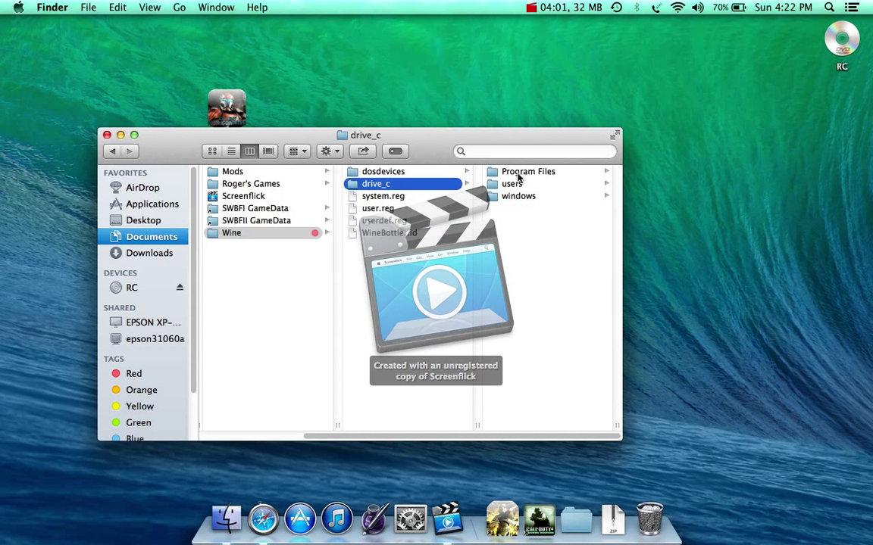
click(502, 171)
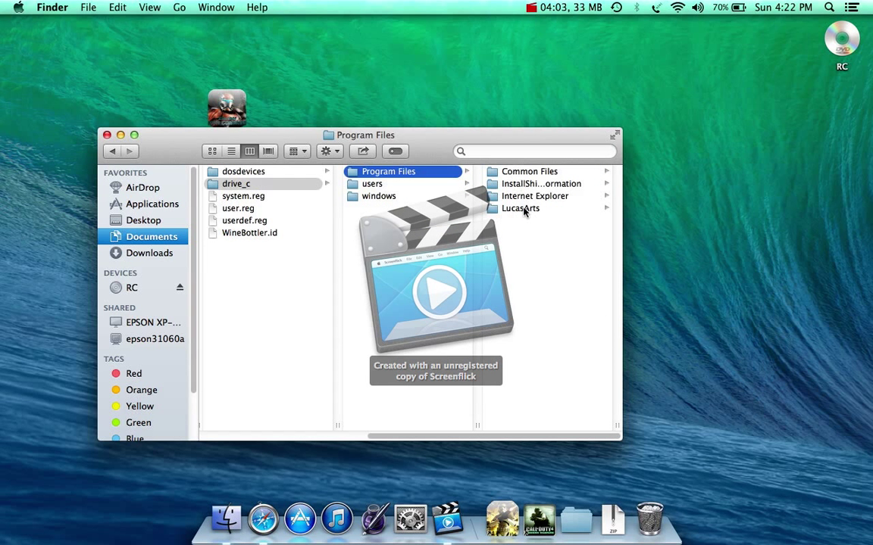
drag(511, 214, 415, 85)
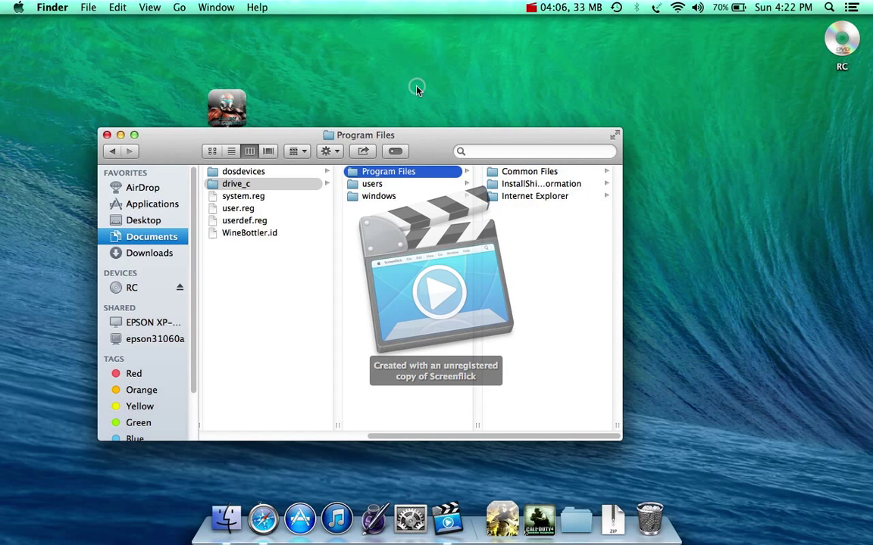
click(107, 134)
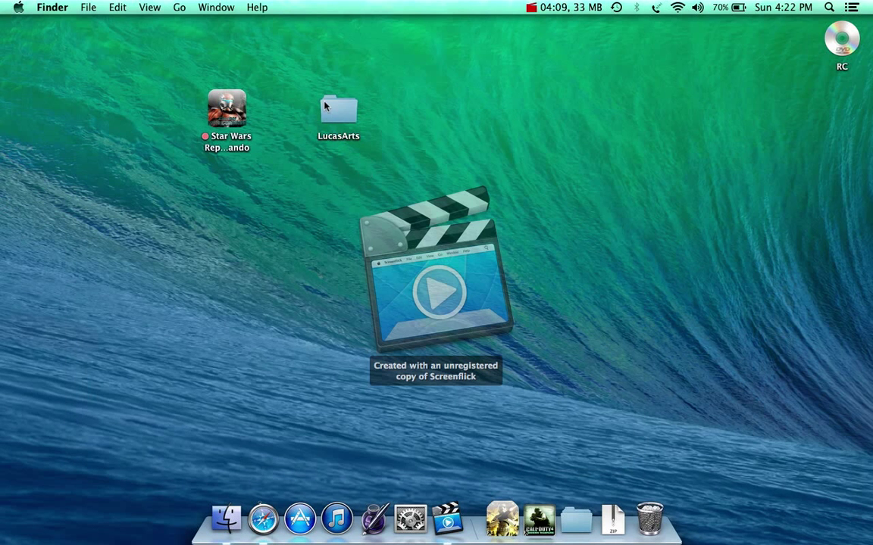
- Open the desktop LucasArts folder and browse into Star Wars Republic Commando
click(340, 111)
double_click(342, 112)
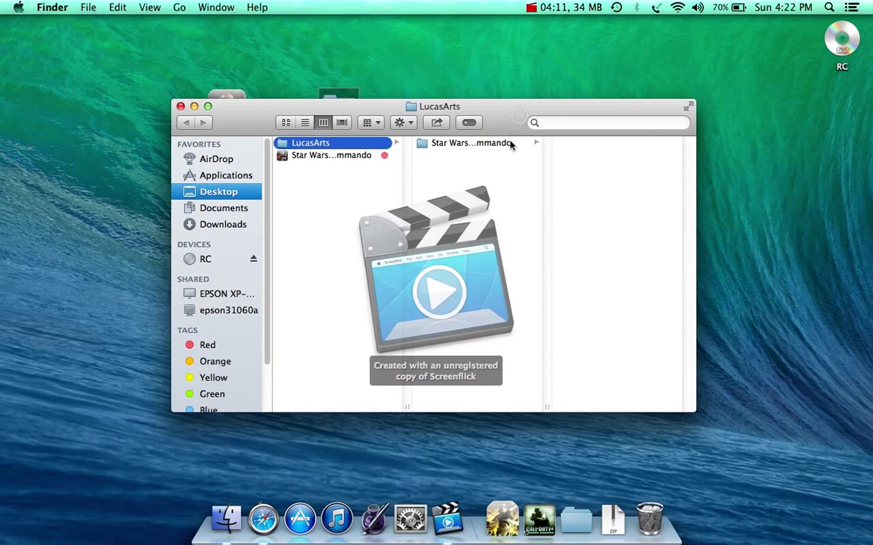
click(501, 156)
drag(514, 130, 509, 162)
click(581, 190)
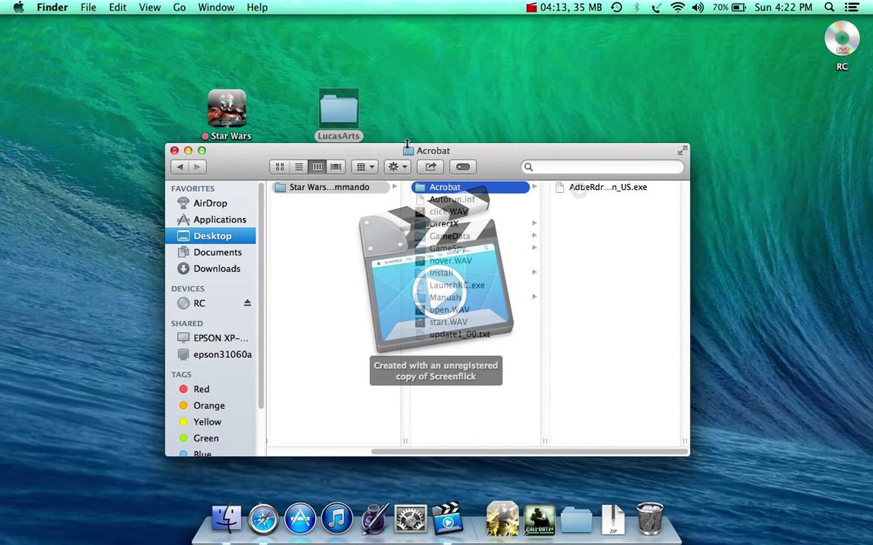
key(super+bracketleft)
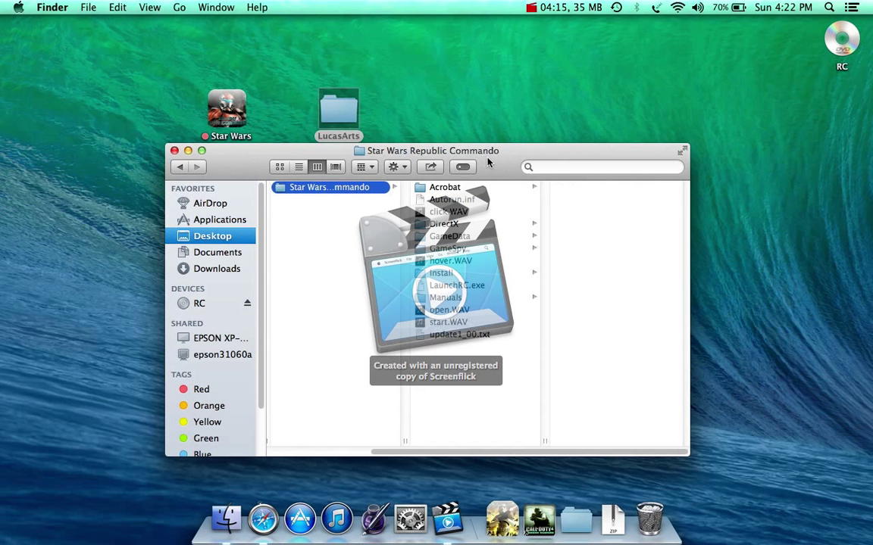
key(super+bracketleft)
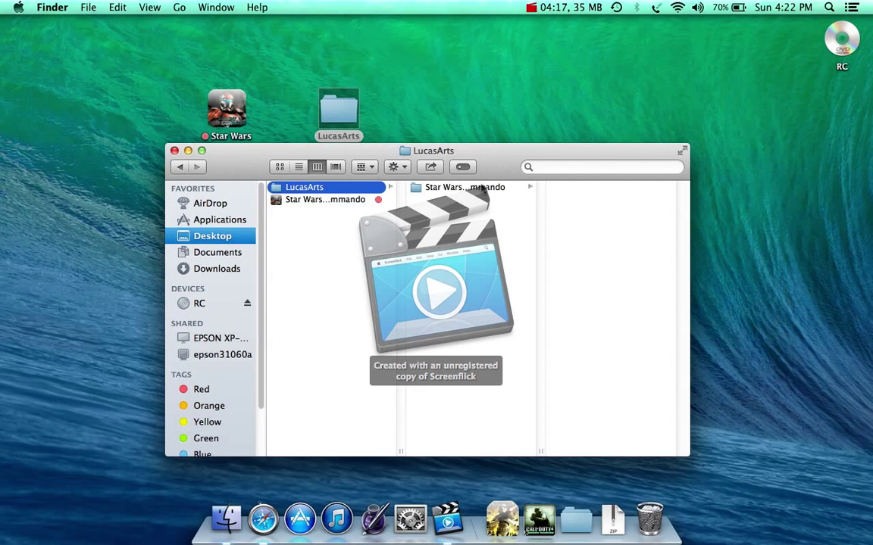
key(super+bracketright)
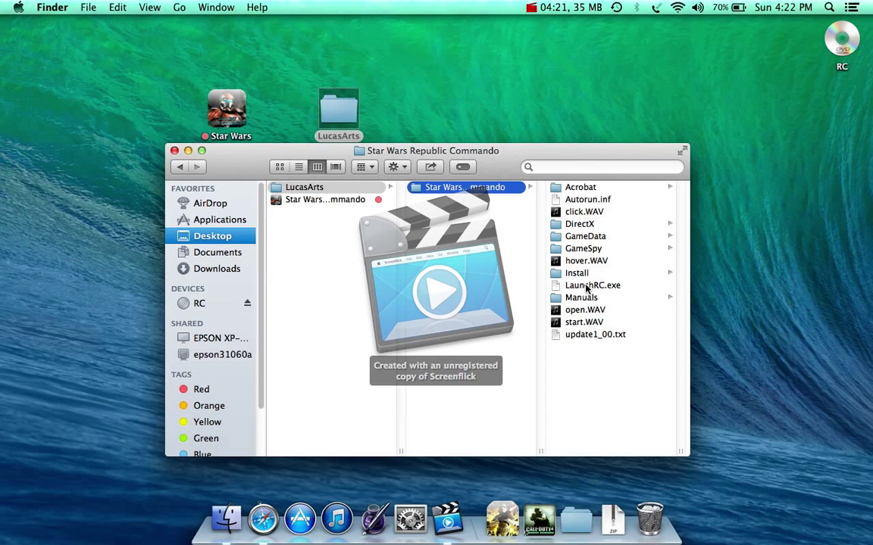
- Move the 12 items other than GameData to the Trash and close the LucasArts window
key(Right)
key(super+a)
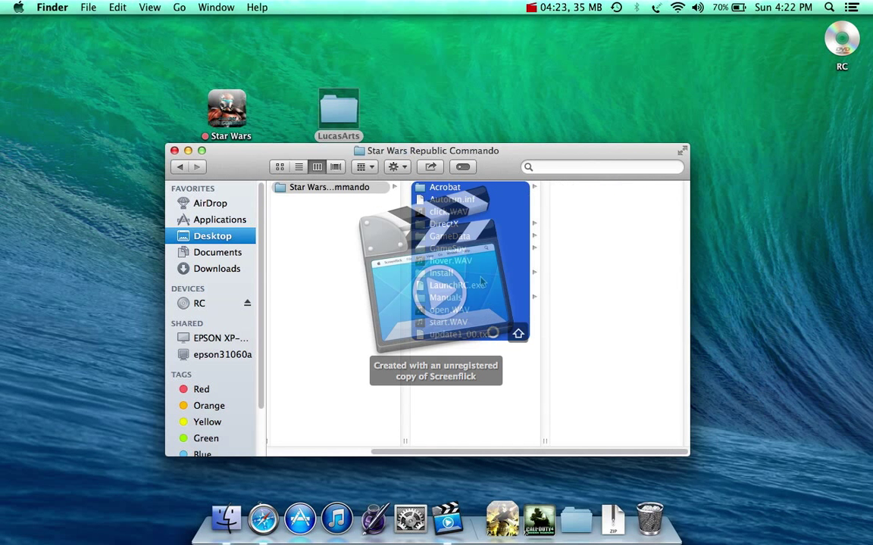
right_click(463, 206)
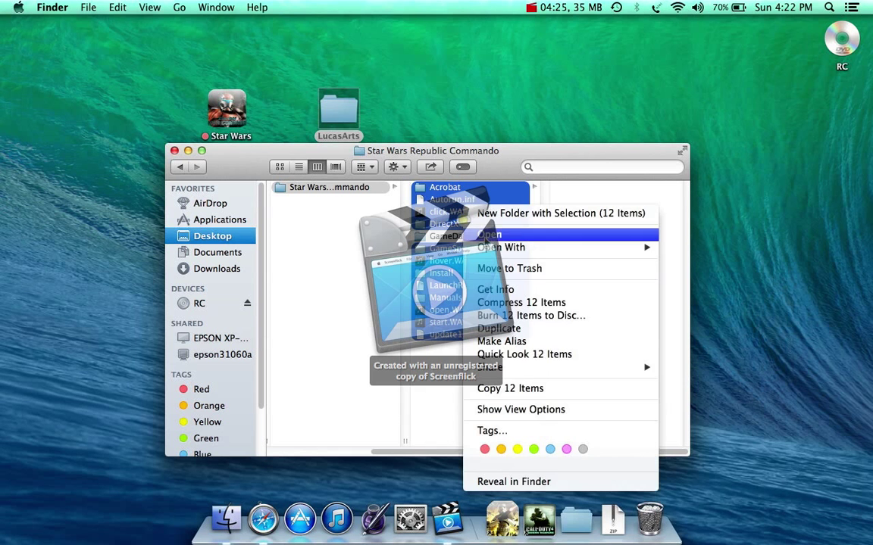
click(496, 270)
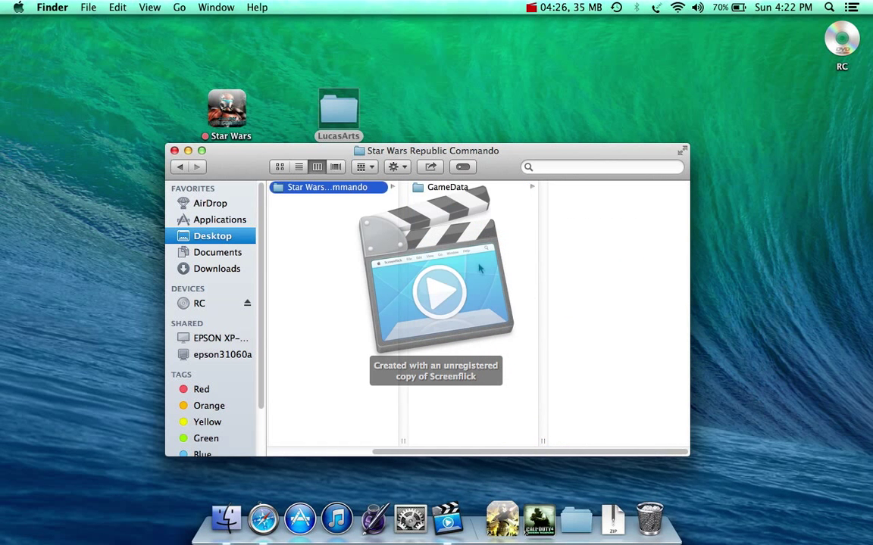
click(454, 187)
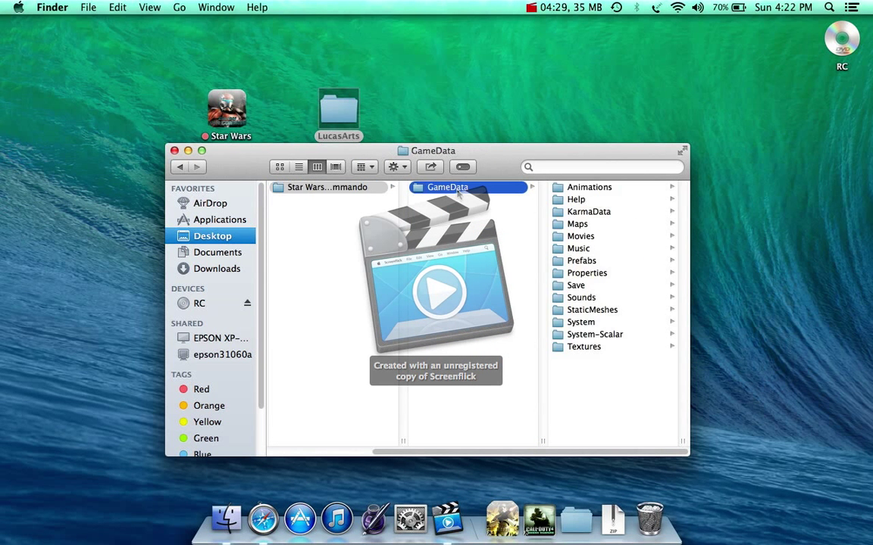
key(Left)
key(Left)
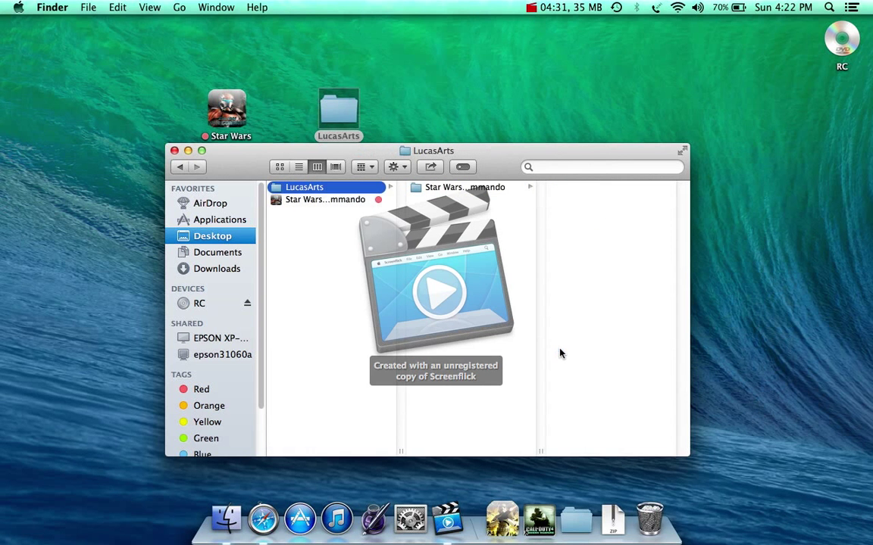
click(174, 150)
- Show the Star Wars app's package contents and go to Contents > Resources > transgaming > c_drive
right_click(233, 109)
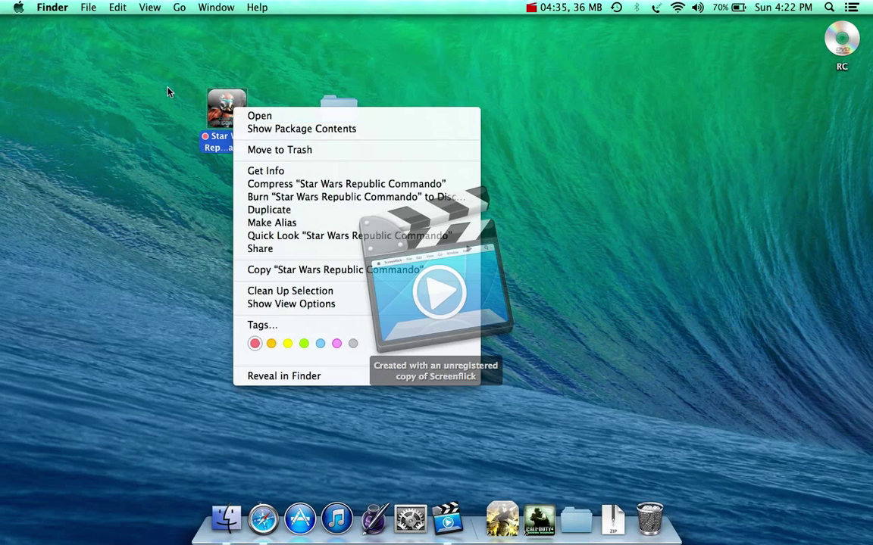
click(258, 129)
drag(333, 64, 341, 147)
click(345, 186)
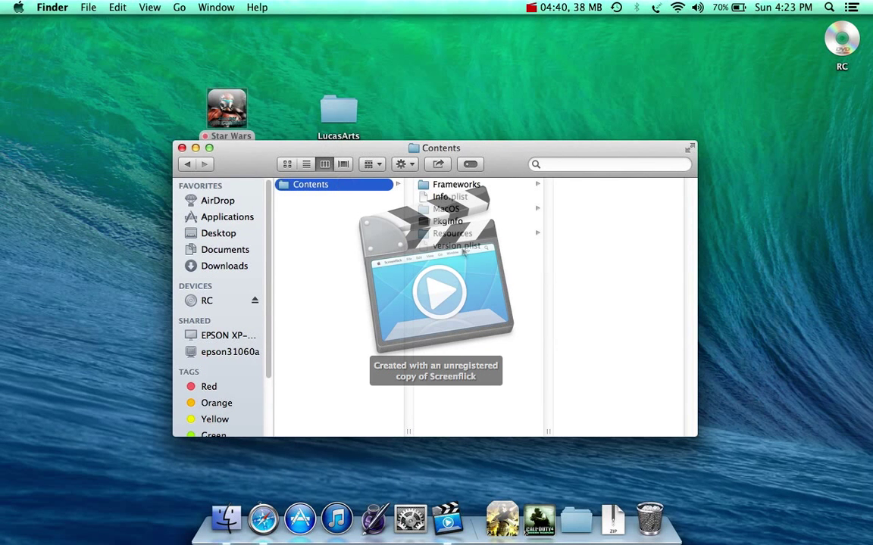
click(455, 233)
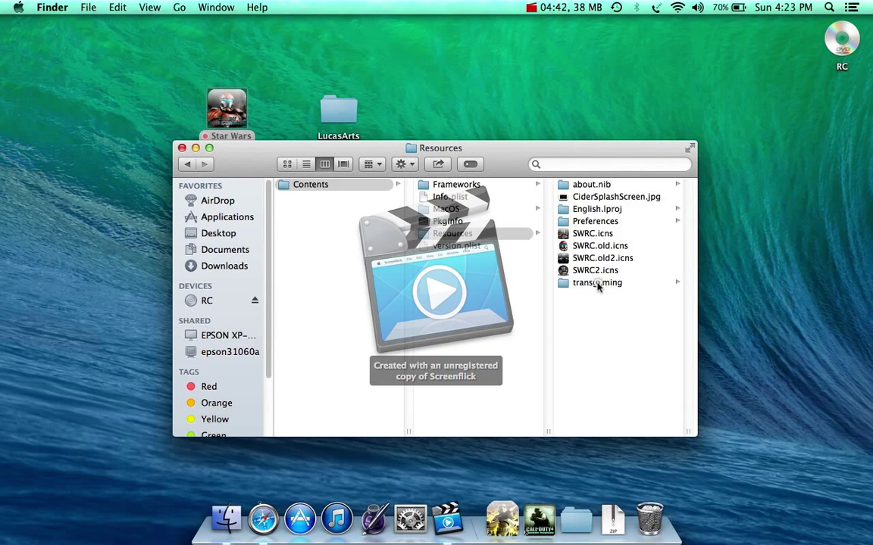
click(597, 282)
click(590, 185)
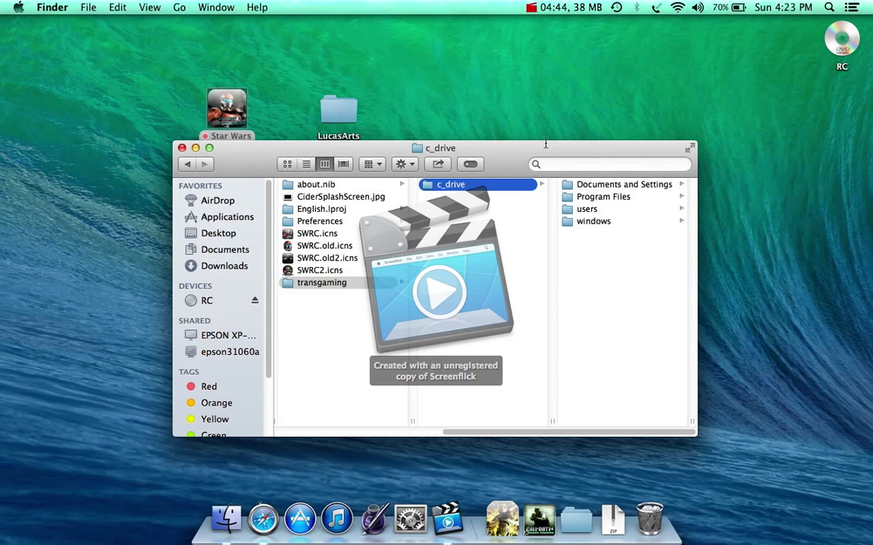
- Move the desktop LucasArts folder into c_drive's Program Files and close the window
drag(541, 146, 485, 166)
click(557, 221)
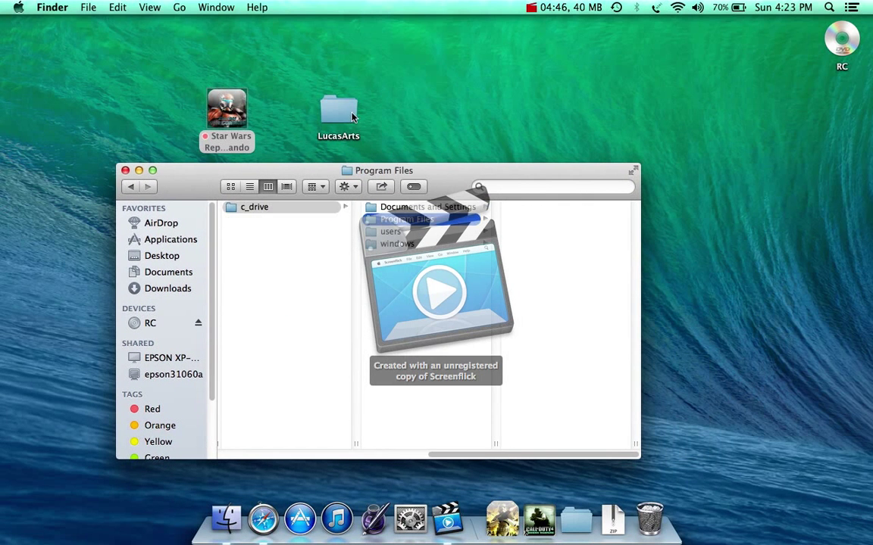
drag(351, 115, 425, 222)
click(125, 171)
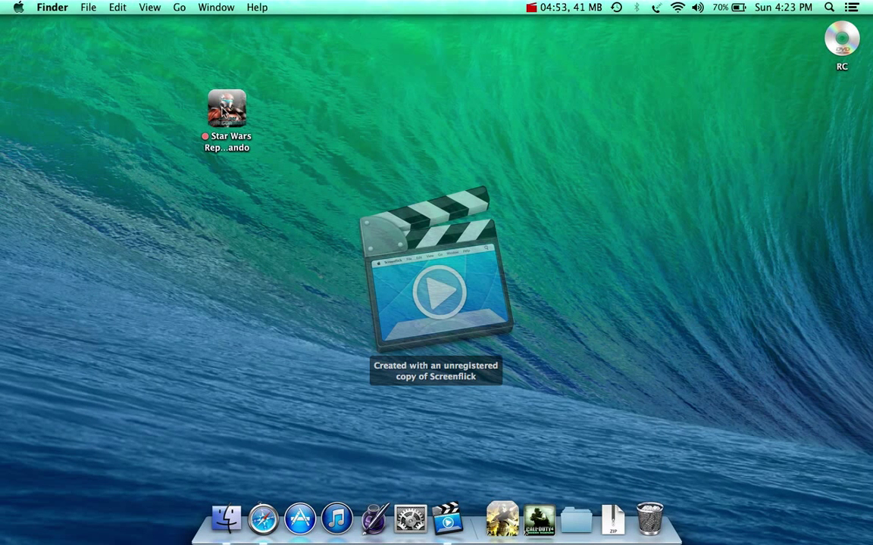
- Move the Star Wars app to the desktop's right side, launch it, and confirm Open
drag(227, 110, 618, 178)
click(558, 230)
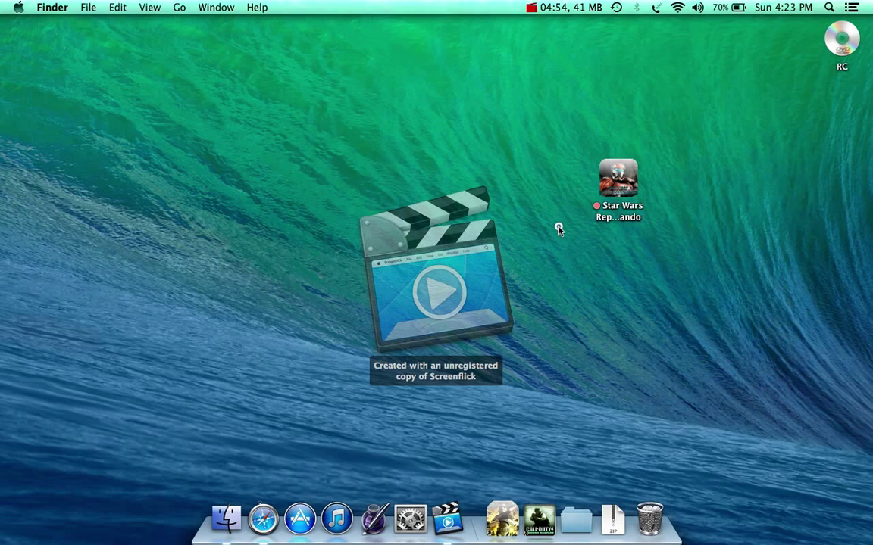
double_click(618, 180)
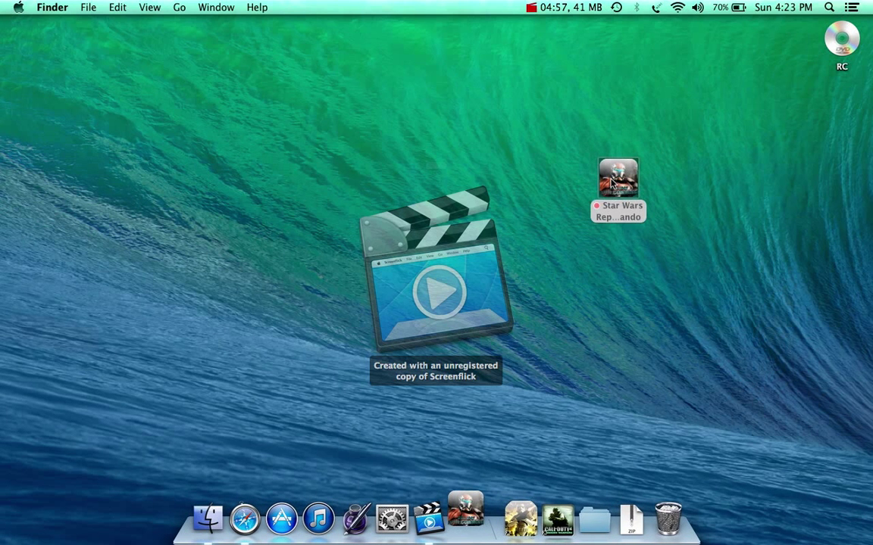
click(557, 205)
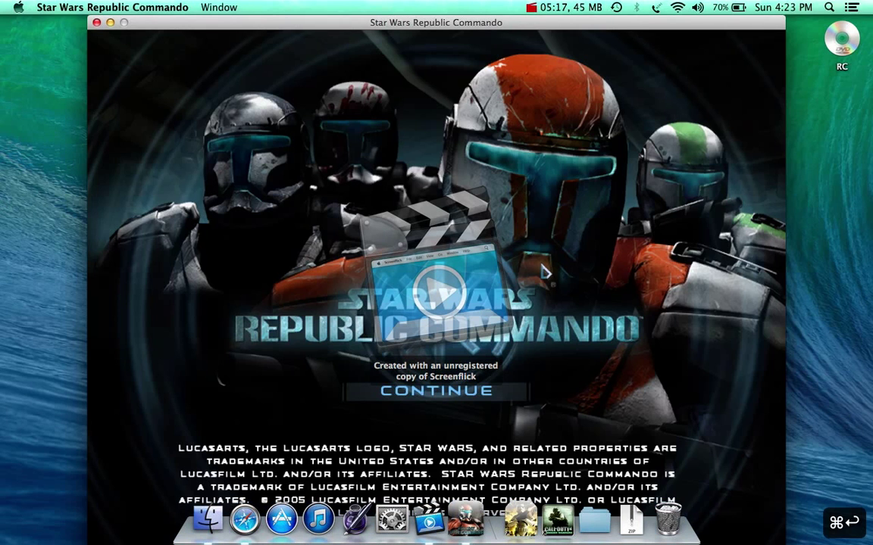
- Get past the title screen and confirm the player profile named KIT FISTO
key(XF86AudioRaiseVolume)
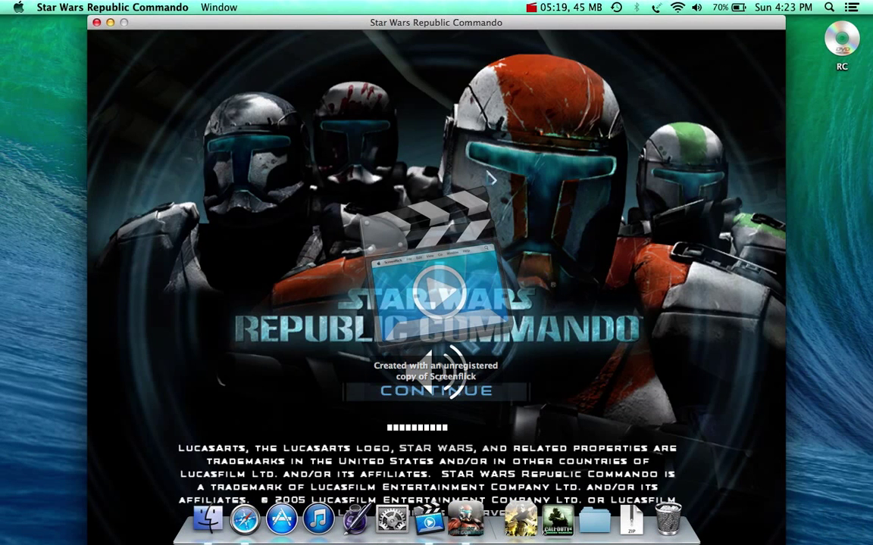
click(508, 394)
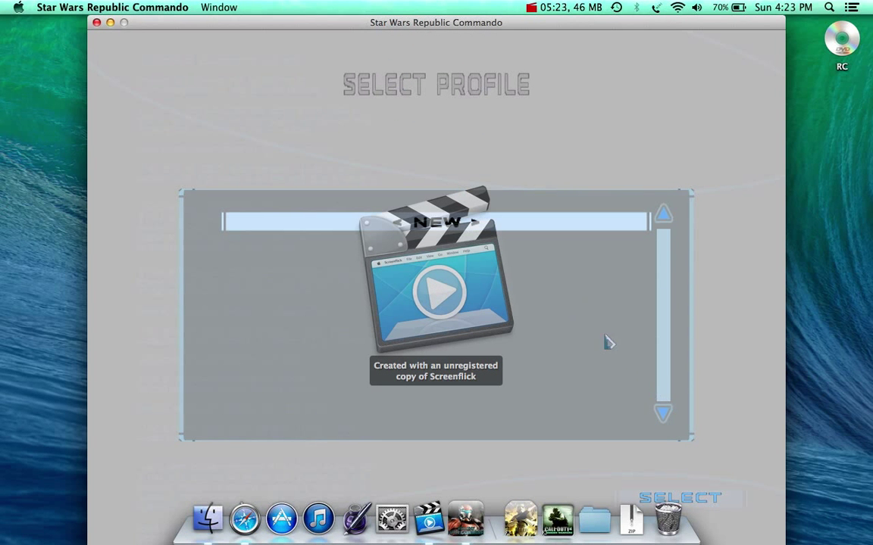
click(677, 498)
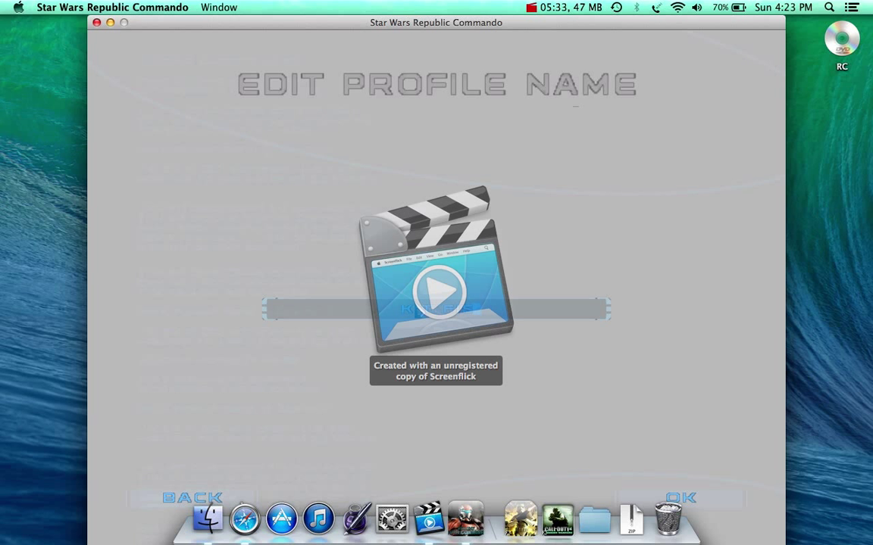
text(o)
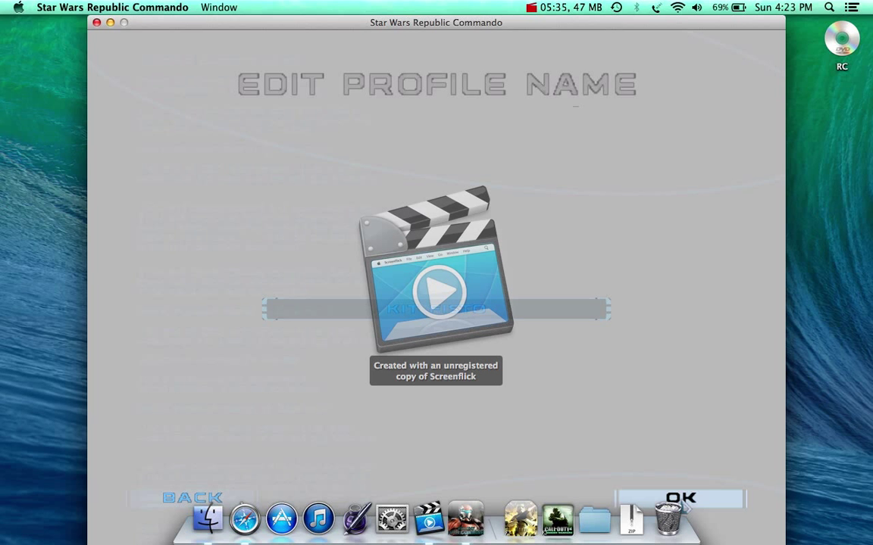
click(682, 500)
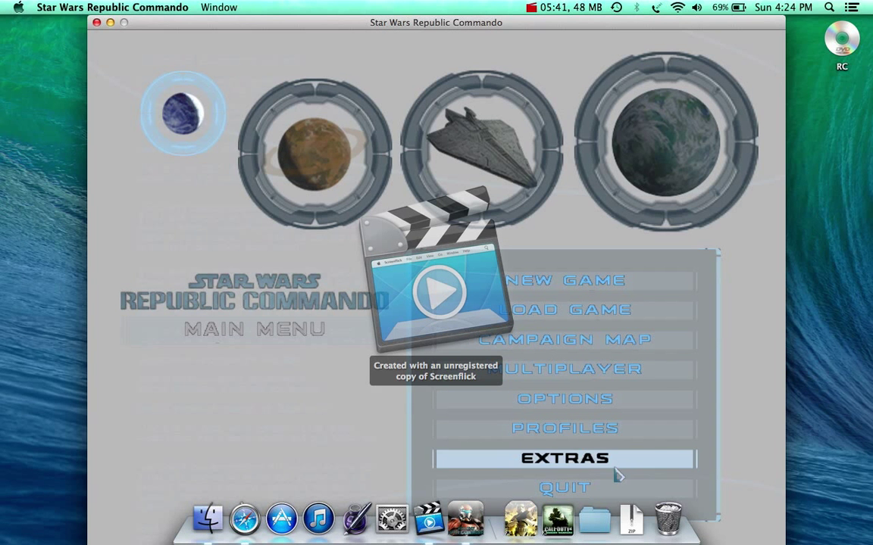
- Quit the game from its main menu and move its icon toward the desktop's centre
click(603, 489)
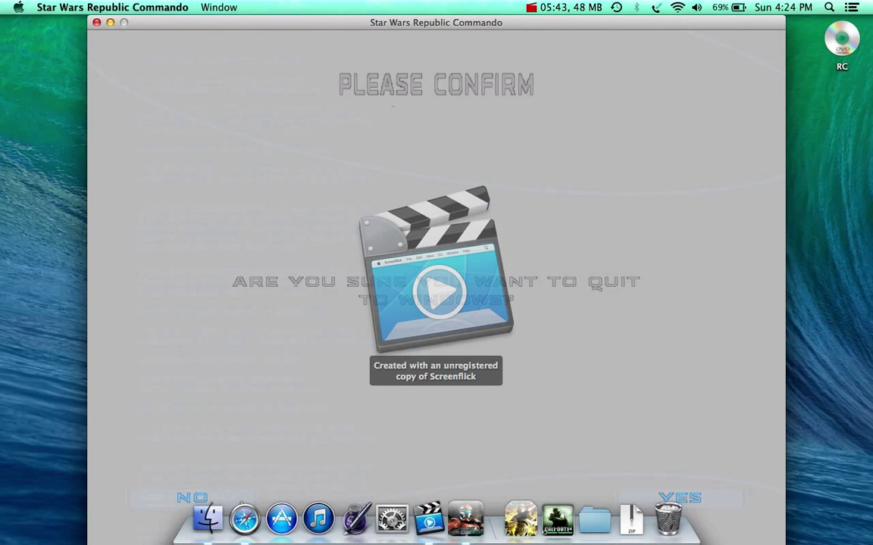
click(696, 497)
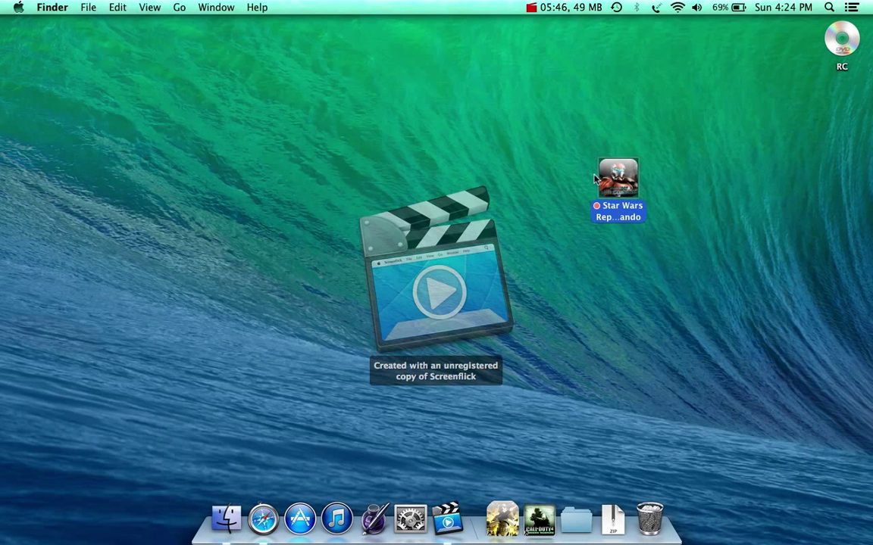
drag(631, 186, 350, 184)
- Show the game's package contents and browse to Contents > Resources > Preferences
right_click(348, 179)
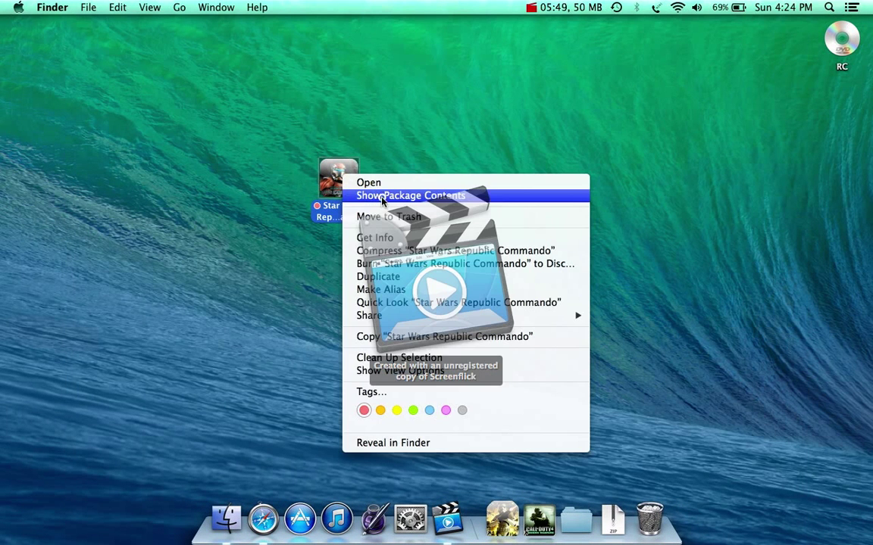
click(383, 197)
click(362, 184)
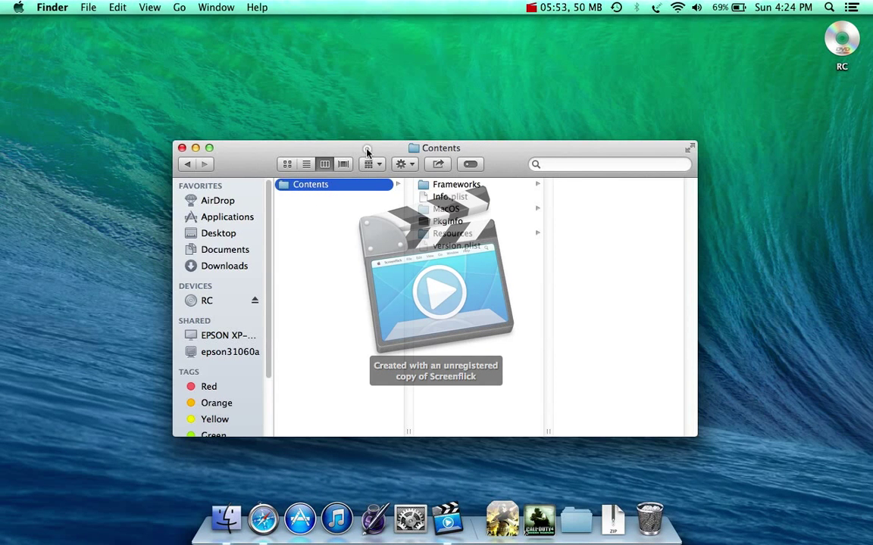
drag(366, 148, 356, 264)
right_click(341, 179)
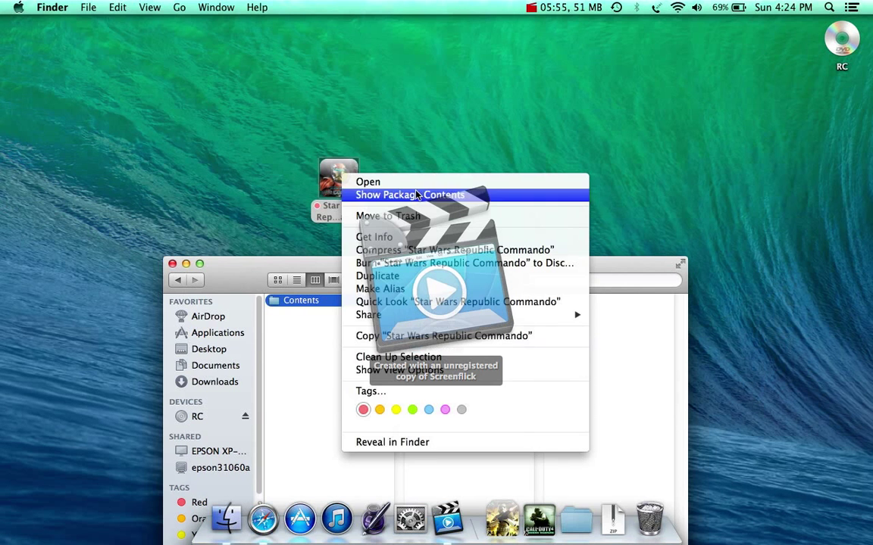
click(368, 196)
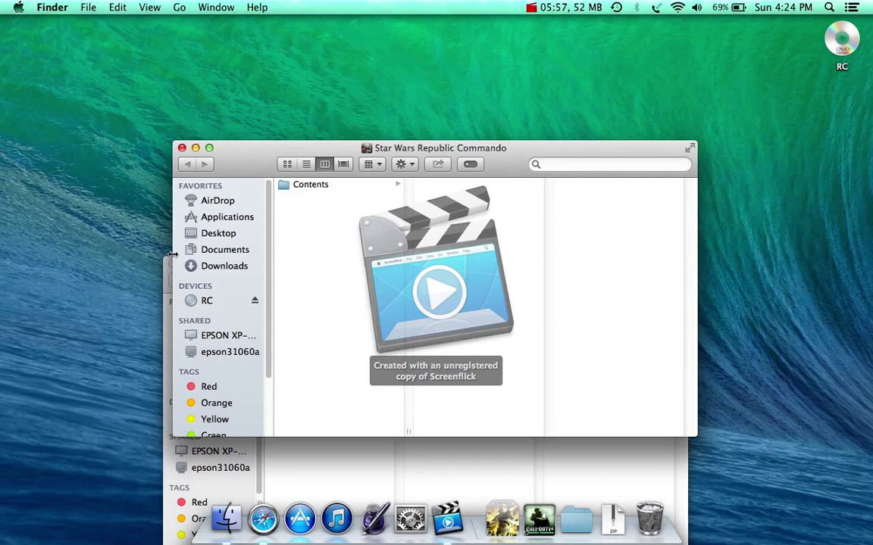
click(307, 184)
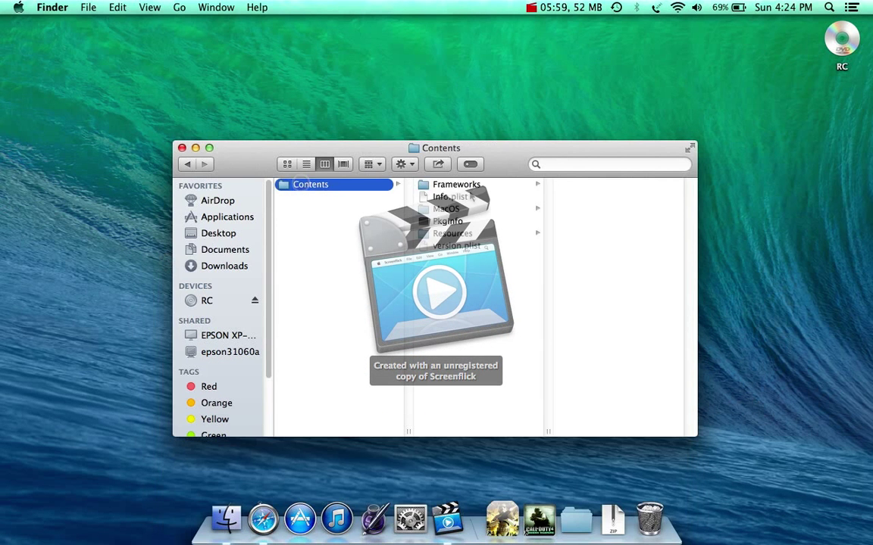
click(453, 233)
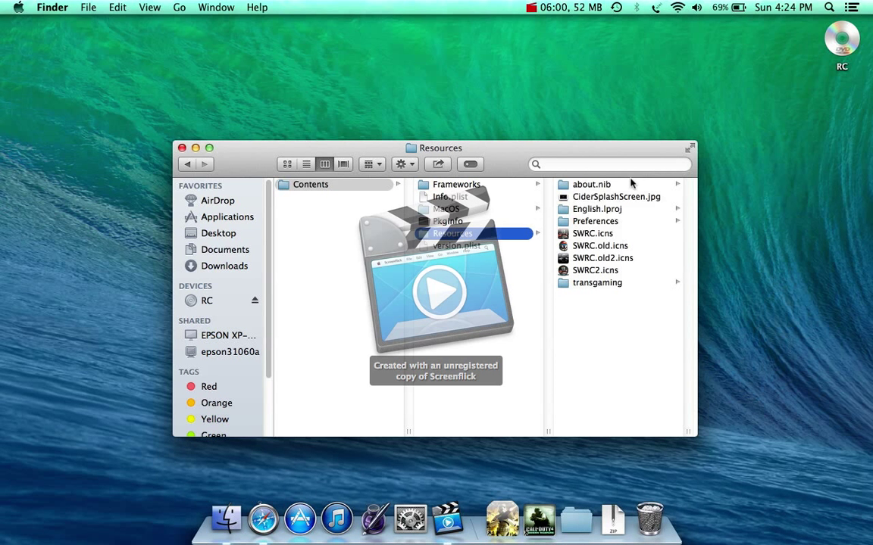
click(591, 221)
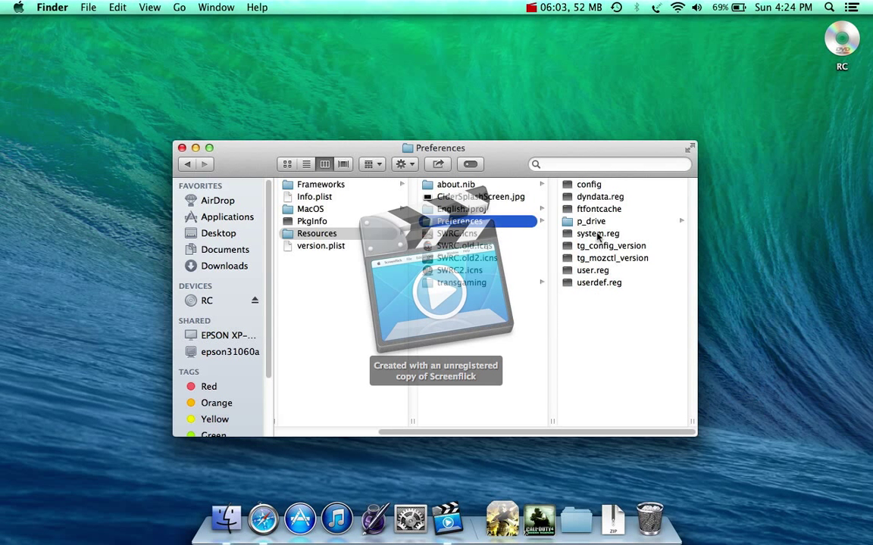
- Open system.reg in TextEdit using Open With > Other…
click(599, 236)
right_click(489, 229)
mouse_move(636, 247)
click(683, 283)
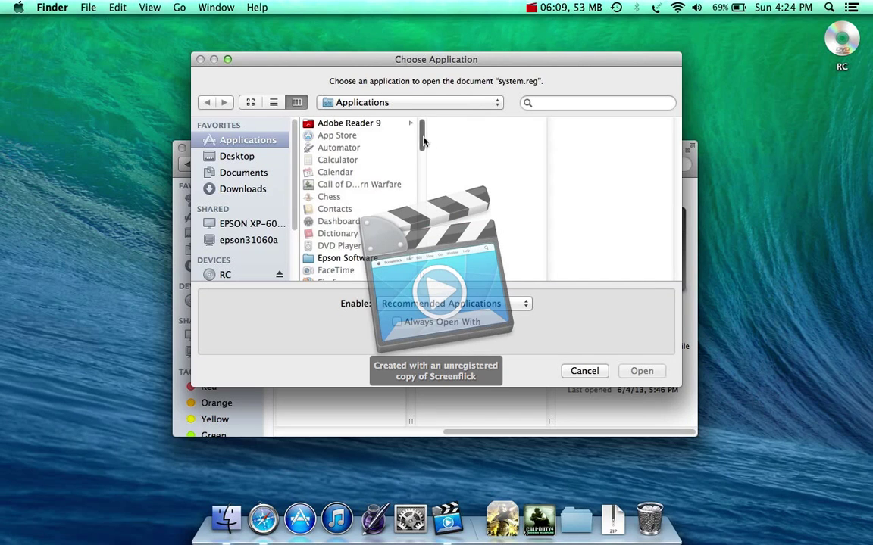
drag(423, 140, 423, 269)
double_click(333, 245)
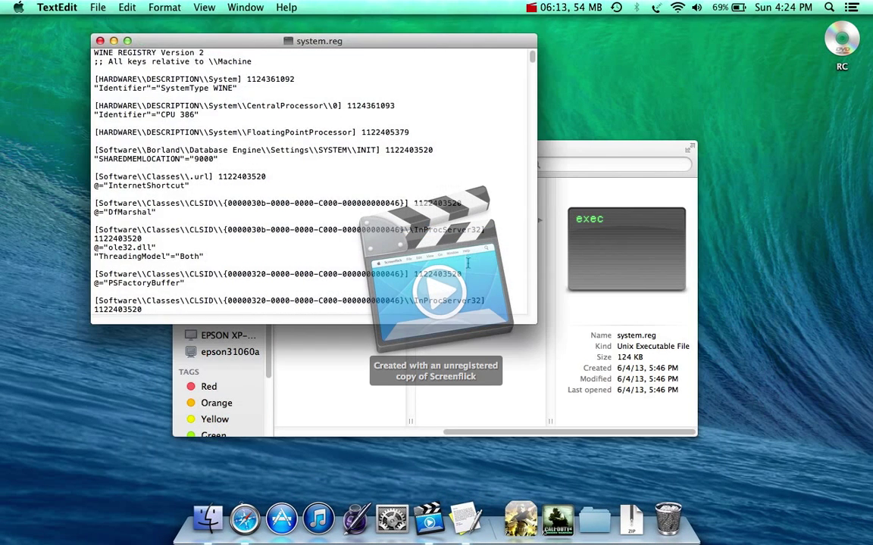
- Search system.reg for 'cd key'
drag(315, 38, 332, 35)
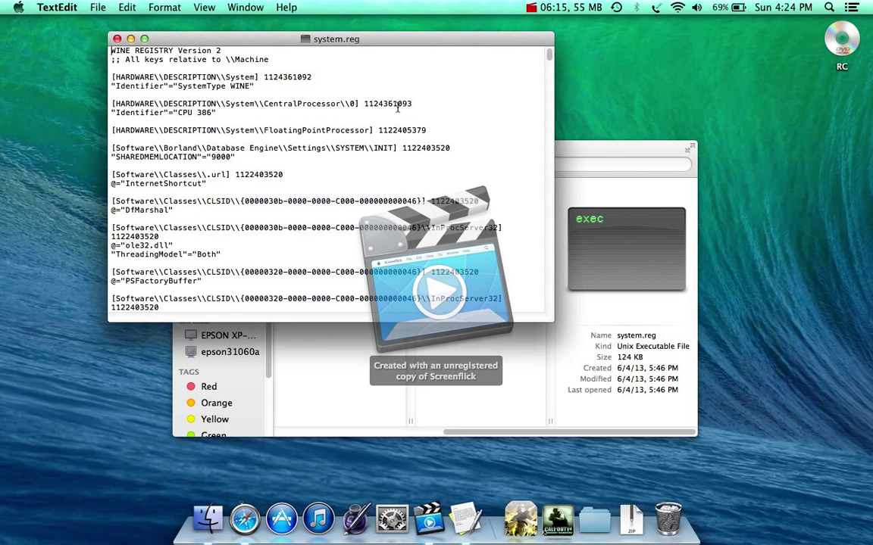
key(super+f)
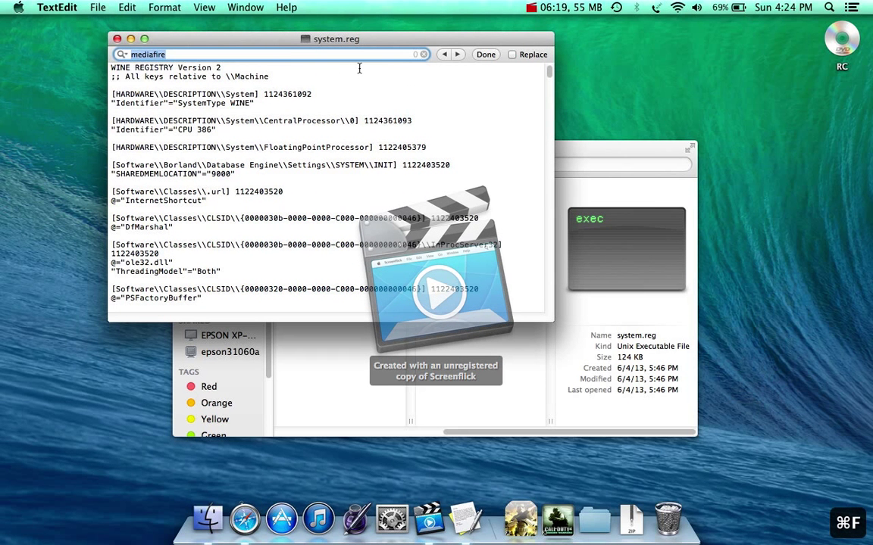
text(xxx)
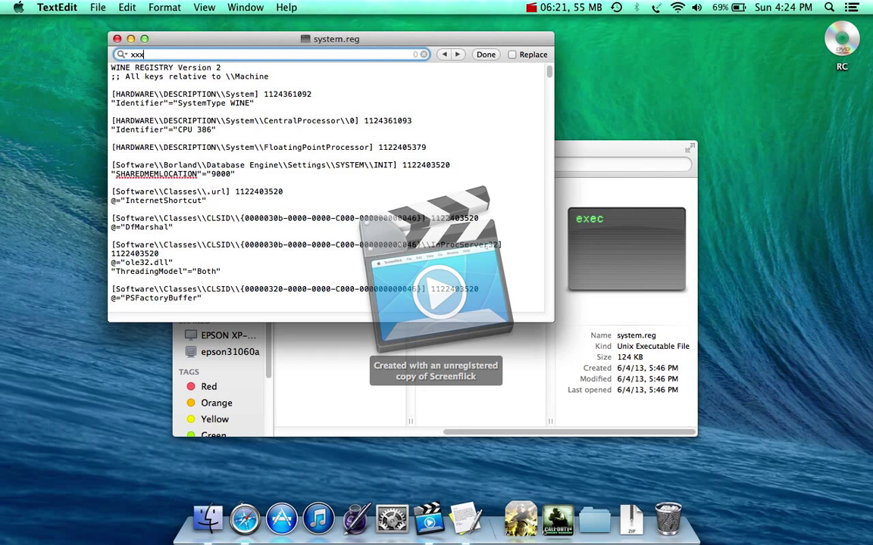
text(xx)
key(super+a)
key(BackSpace)
text(cd key)
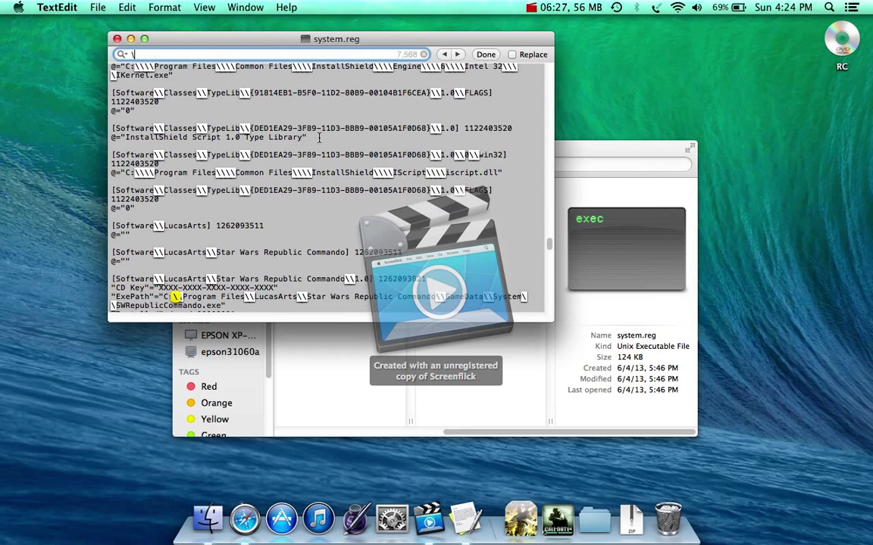
click(206, 270)
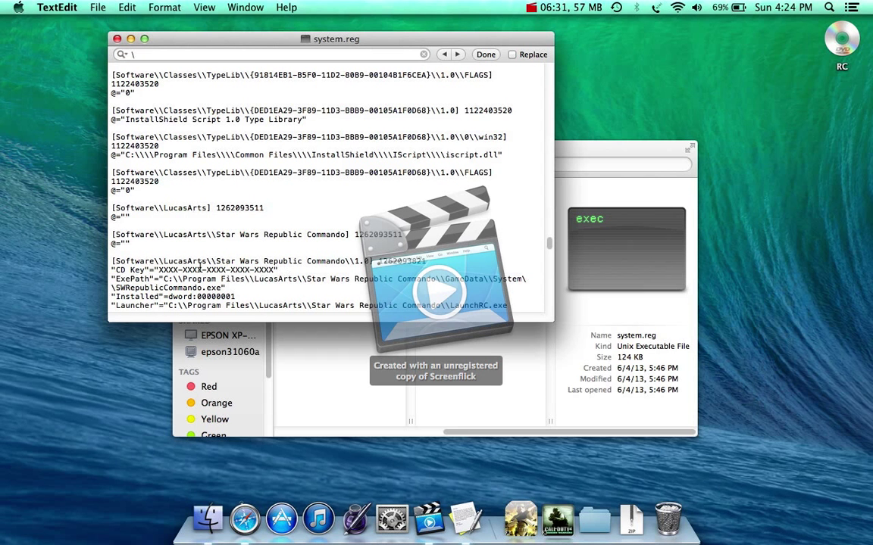
- Select the CD Key value in the LucasArts section
scroll(182, 236, down, 3)
click(206, 231)
drag(159, 233, 270, 235)
click(235, 232)
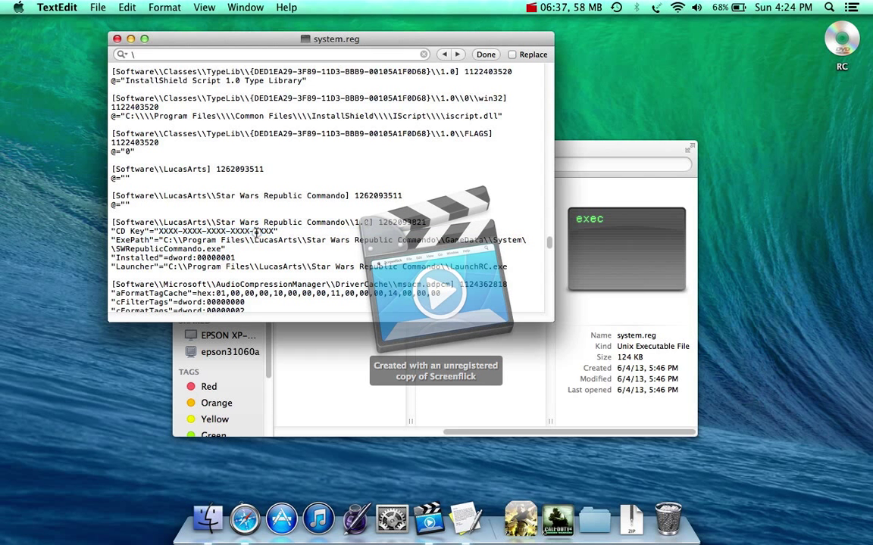
drag(158, 231, 247, 233)
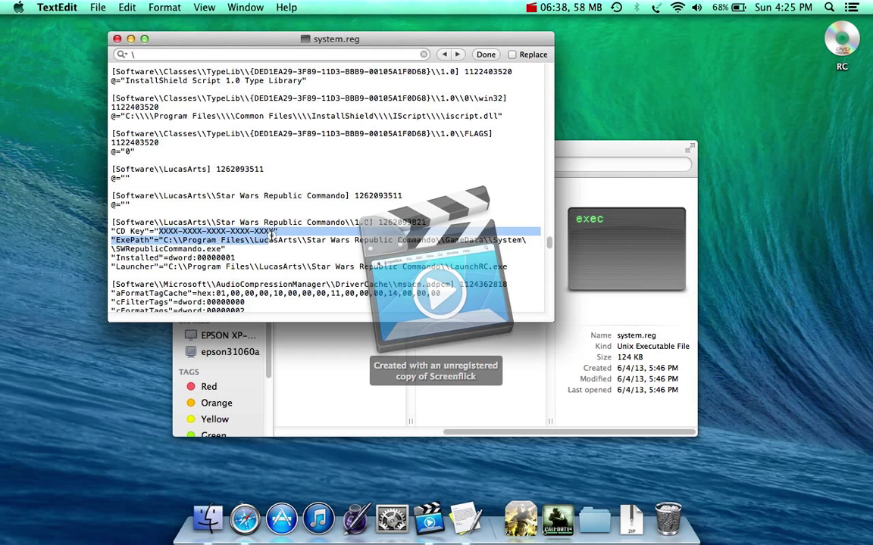
click(273, 235)
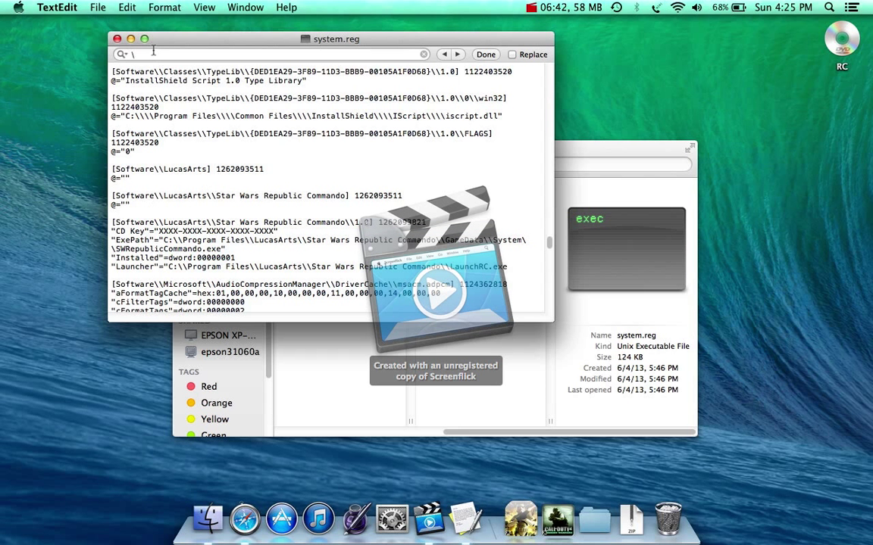
- Quit TextEdit, leaving the Preferences Finder window showing
drag(152, 46, 153, 53)
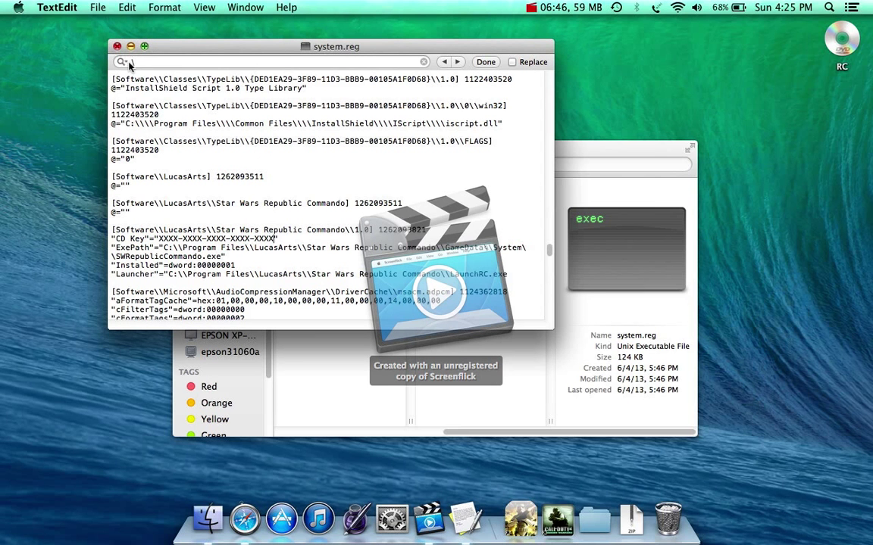
key(super+q)
drag(502, 171, 505, 146)
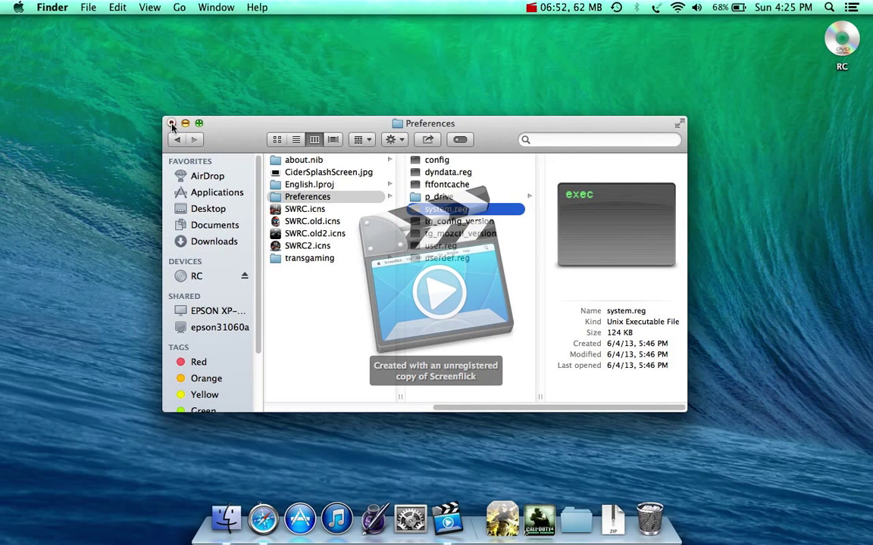
- Close the Preferences Finder window, leaving the desktop with the Star Wars Republic Commando app
click(171, 123)
click(234, 148)
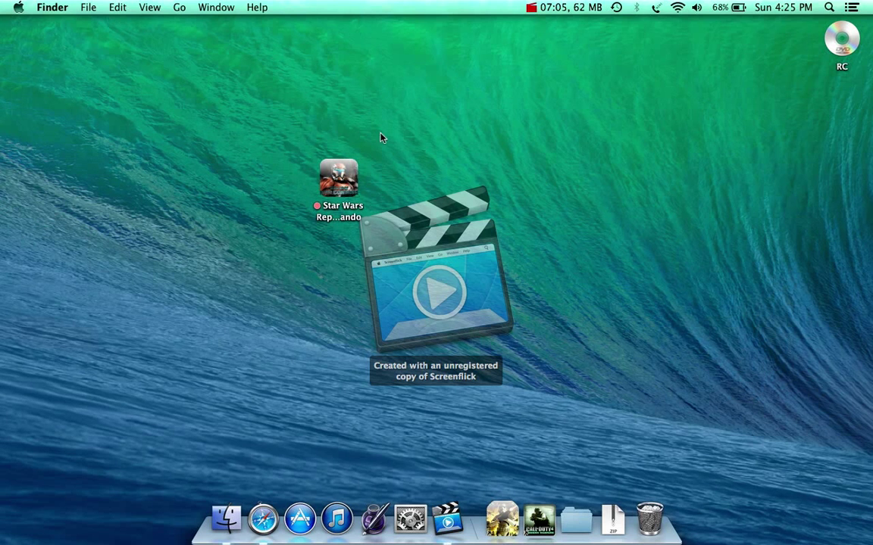
click(531, 177)
click(590, 206)
click(573, 7)
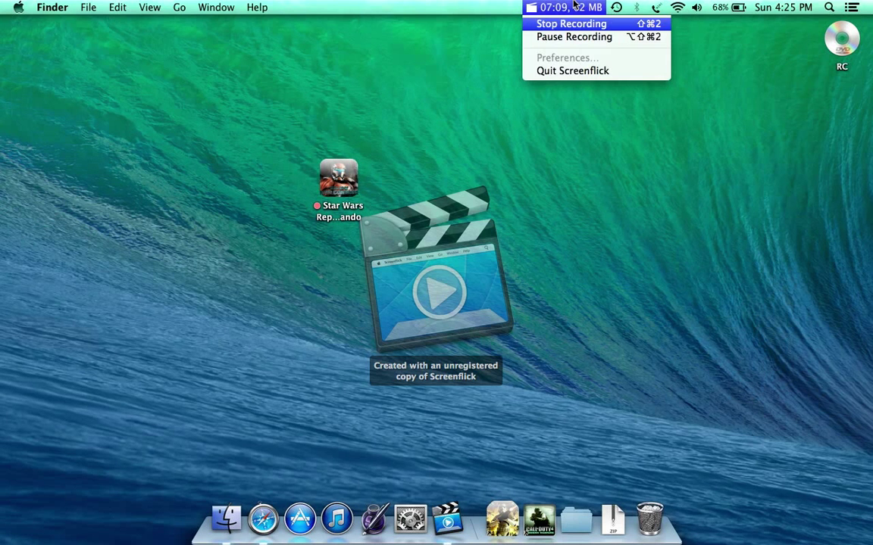